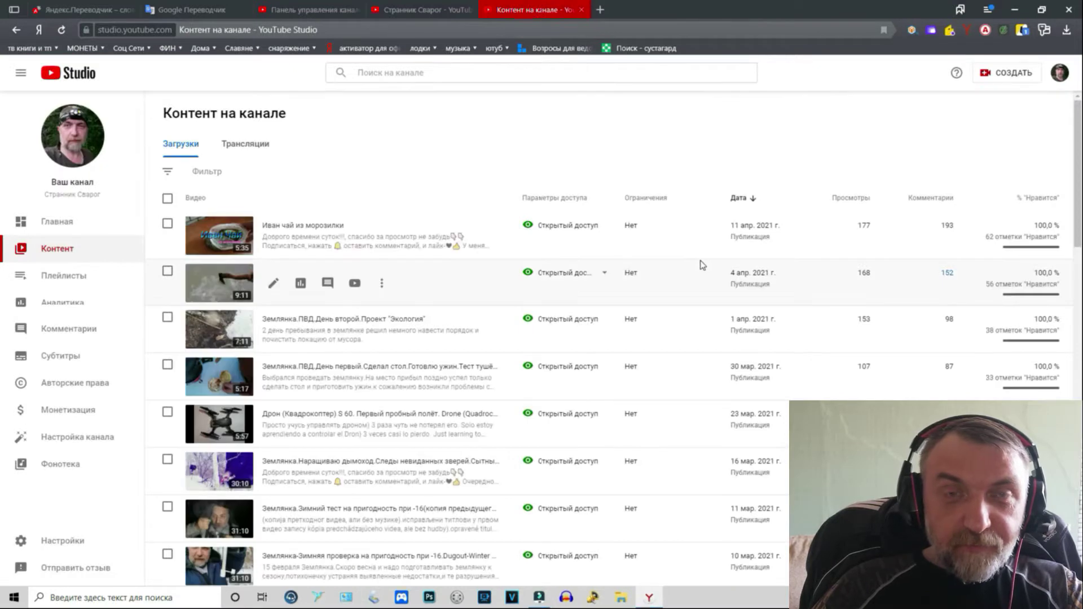
Step: Open the subtitles of the "Моя землянка Начало строительства" video and start adding Russian subtitles with manual entry
scroll(223, 333, "down", 5)
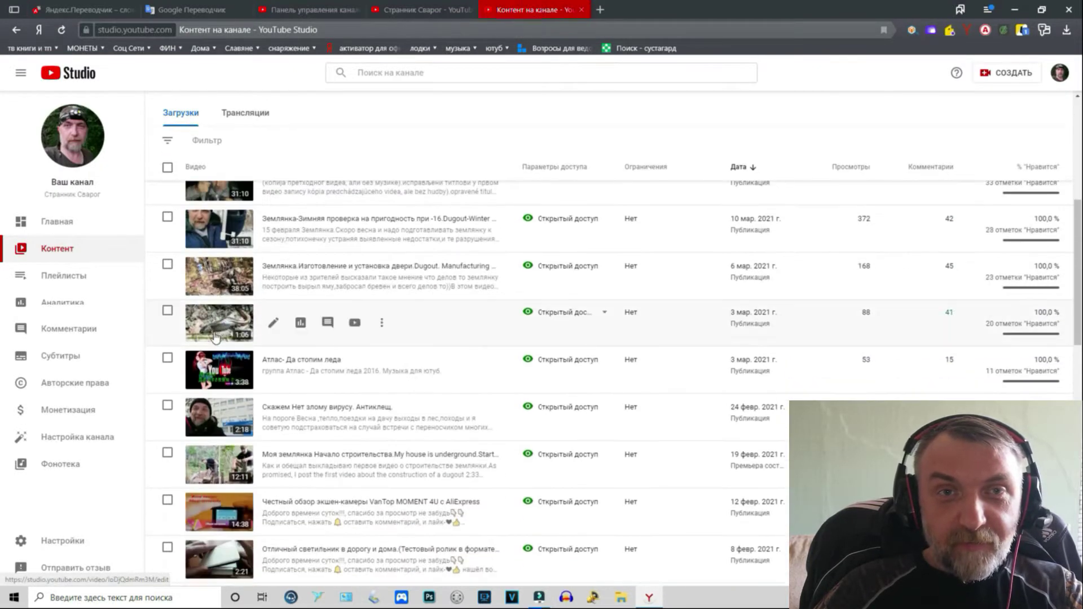
scroll(220, 334, "down", 3)
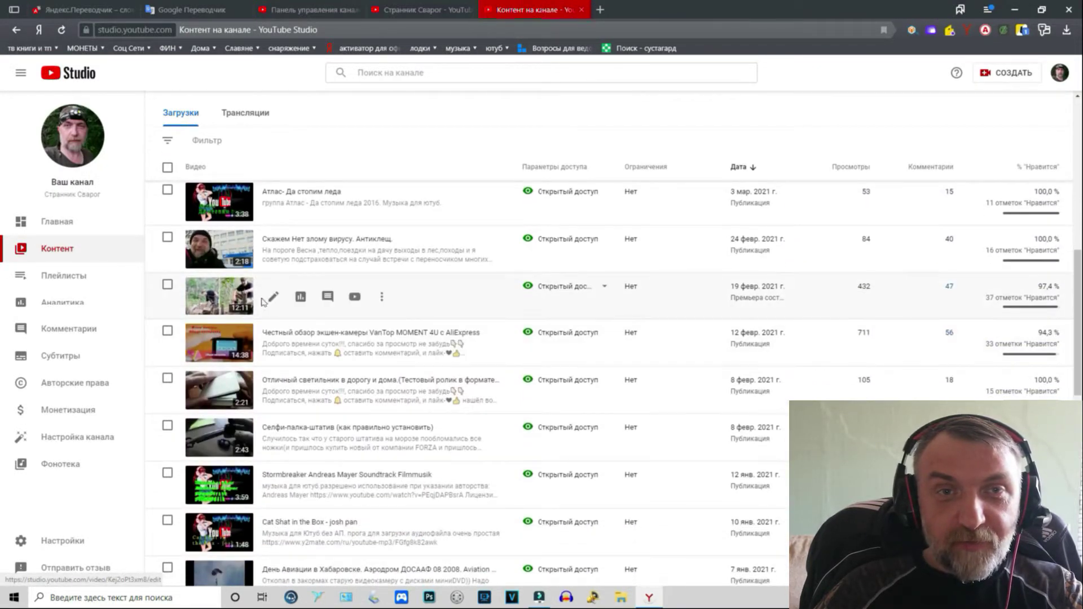
left_click(214, 296)
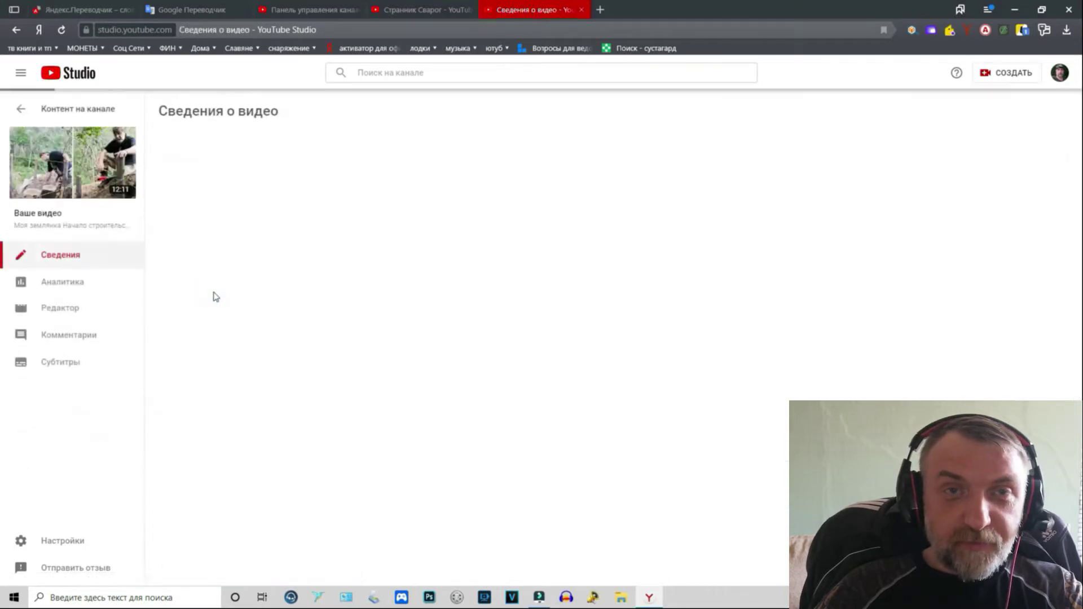
left_click(62, 364)
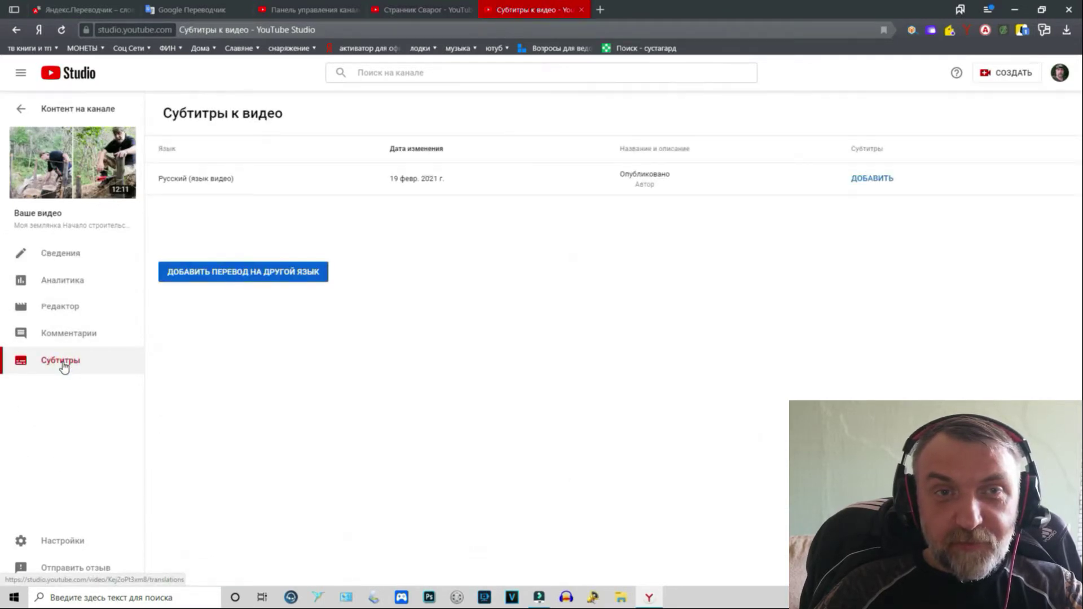
left_click(876, 179)
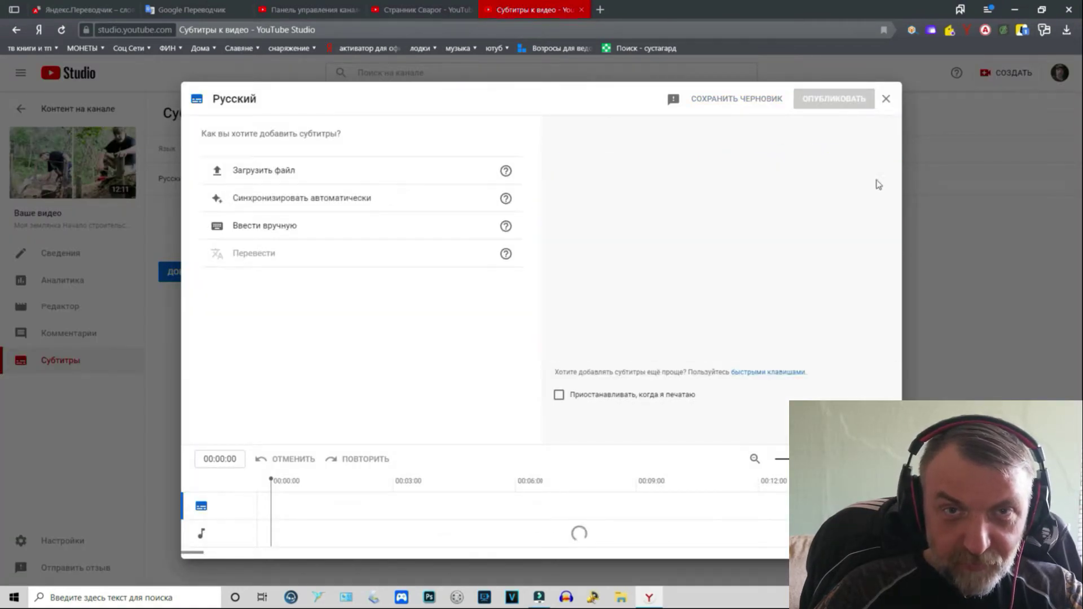
left_click(285, 226)
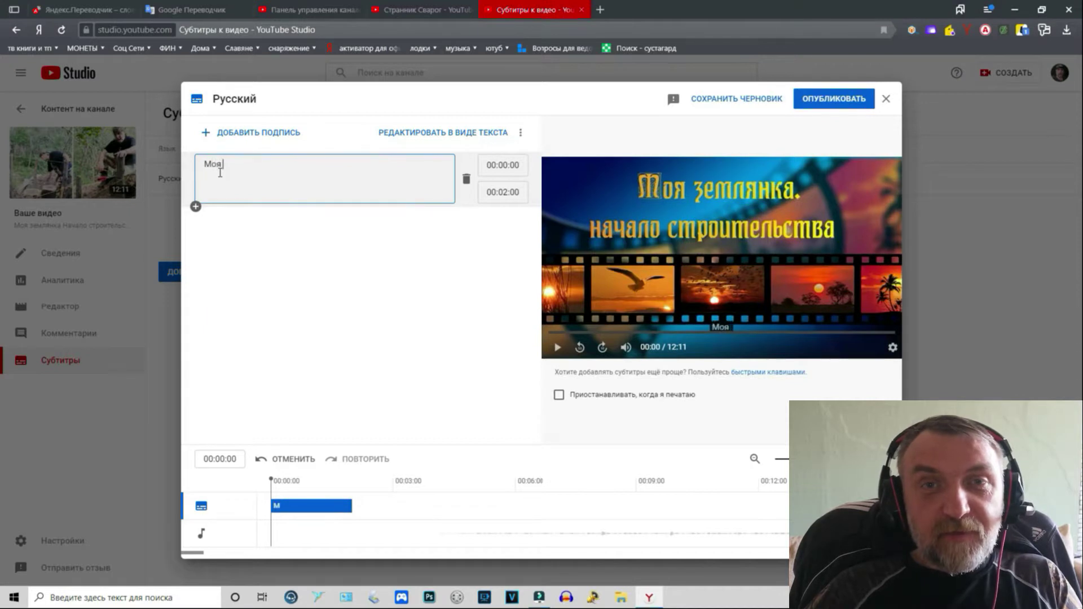
Step: Write the first two captions, "Моя землянка." and "начало строительства", as separate subtitle entries
type("Моя землянка.")
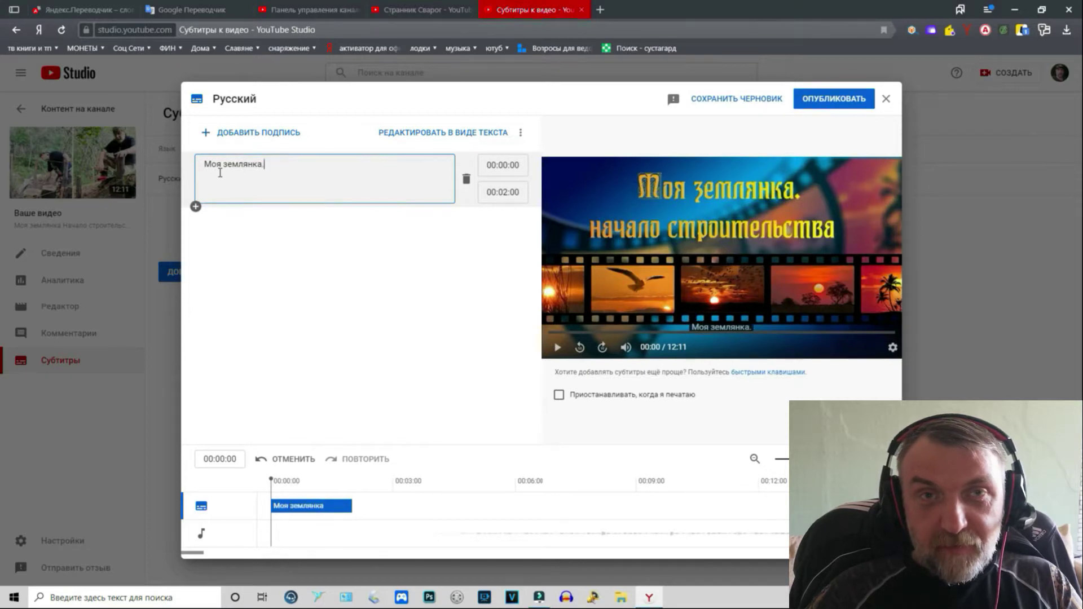
key("Return")
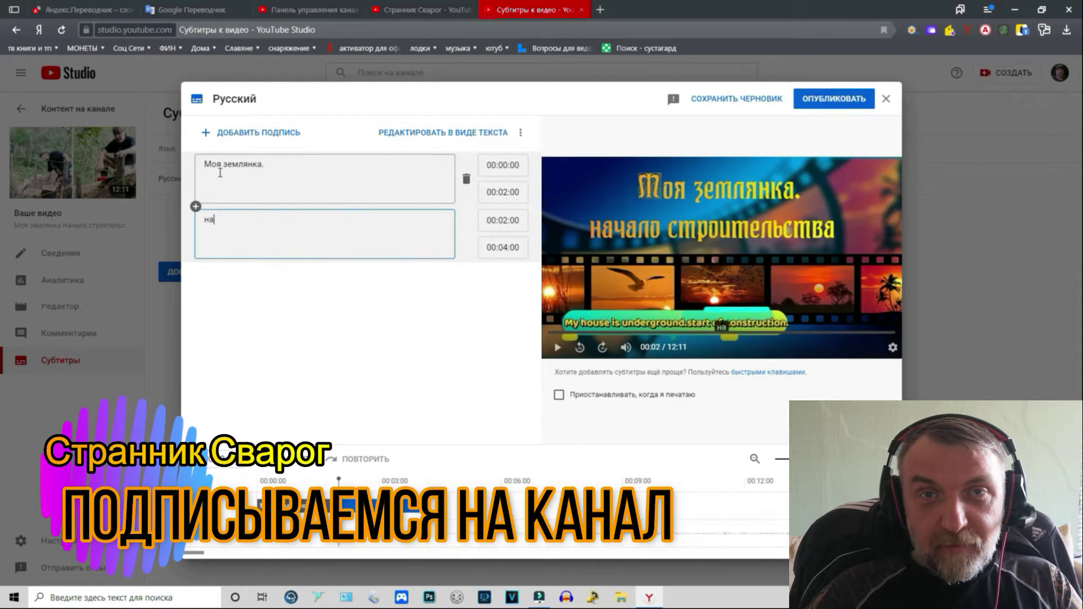
type("начало ст")
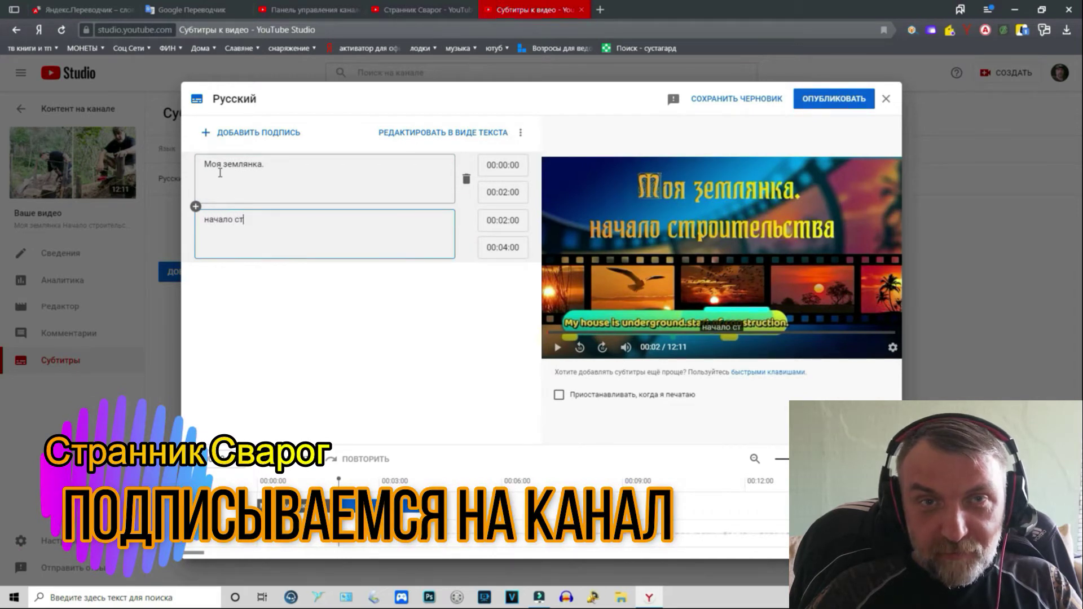
type("роител")
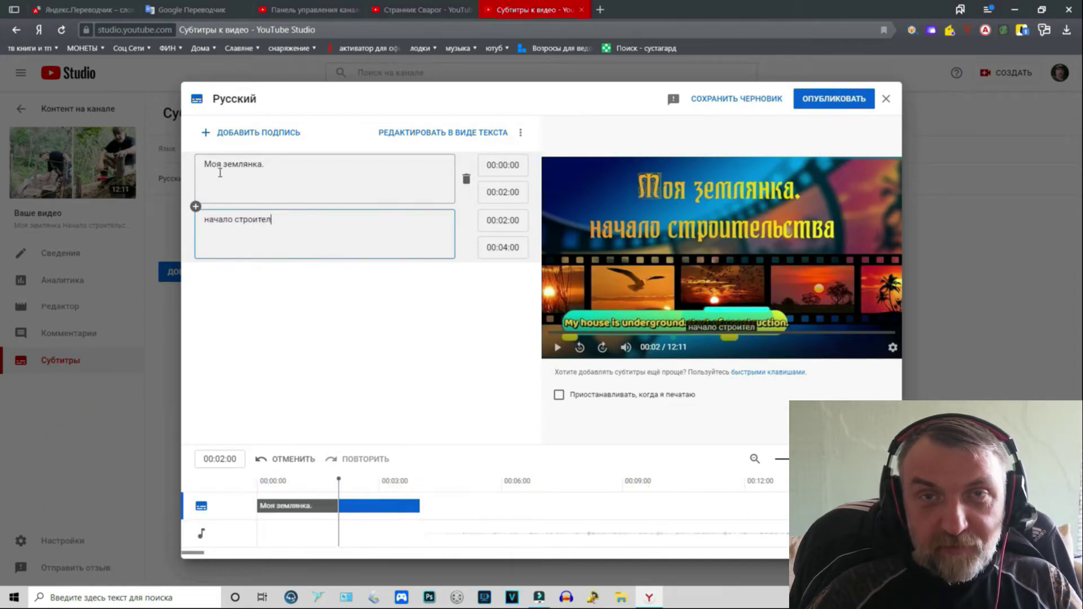
type("ьства")
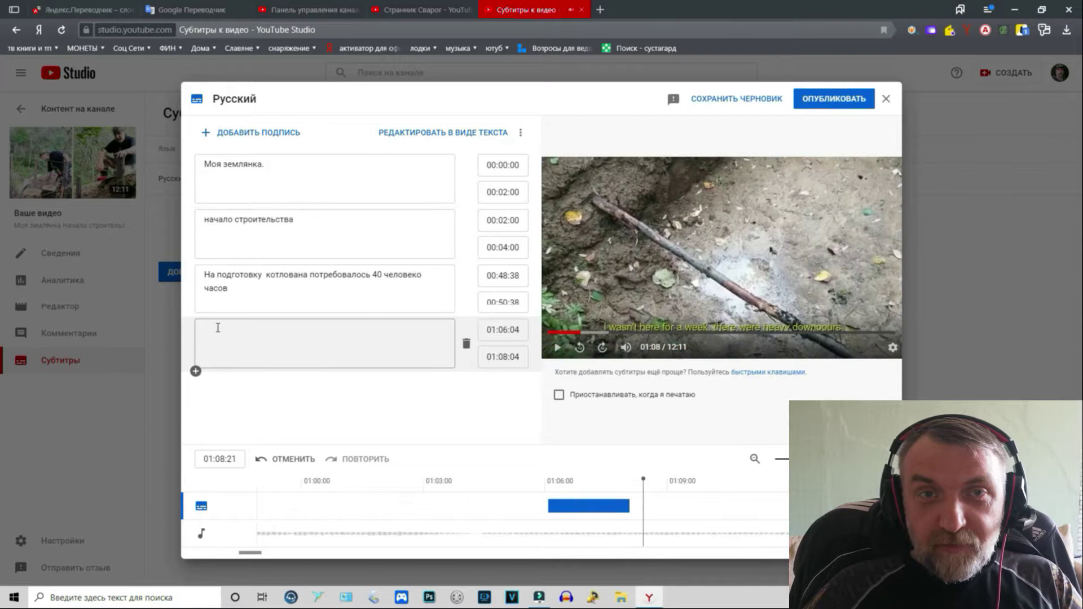
Step: Fill the empty caption starting at 01:06:04 with "Неделю меня тут не было"
left_click(217, 328)
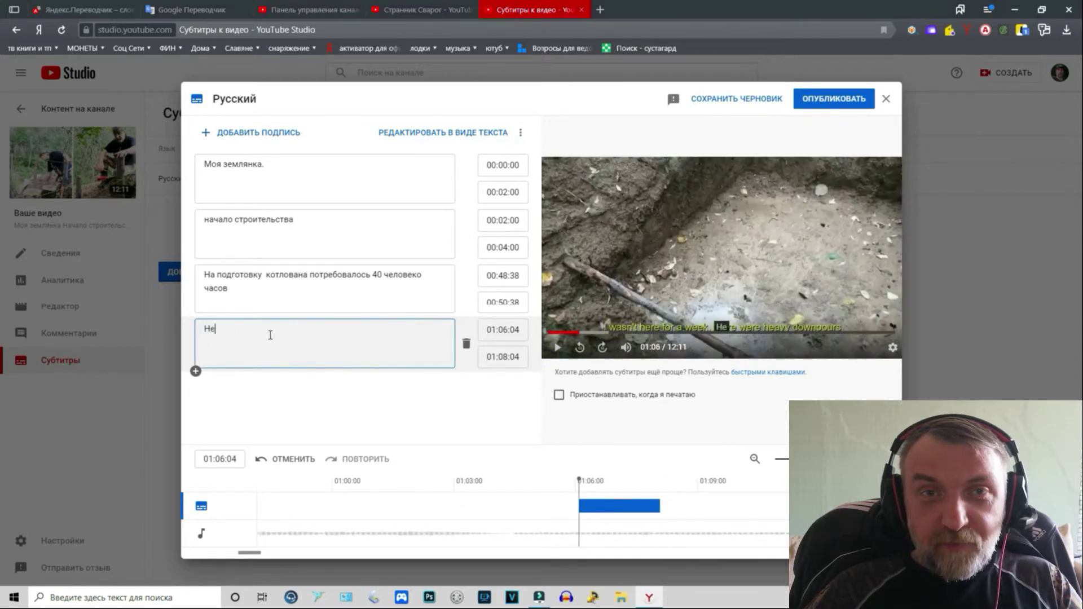
type("Неделю")
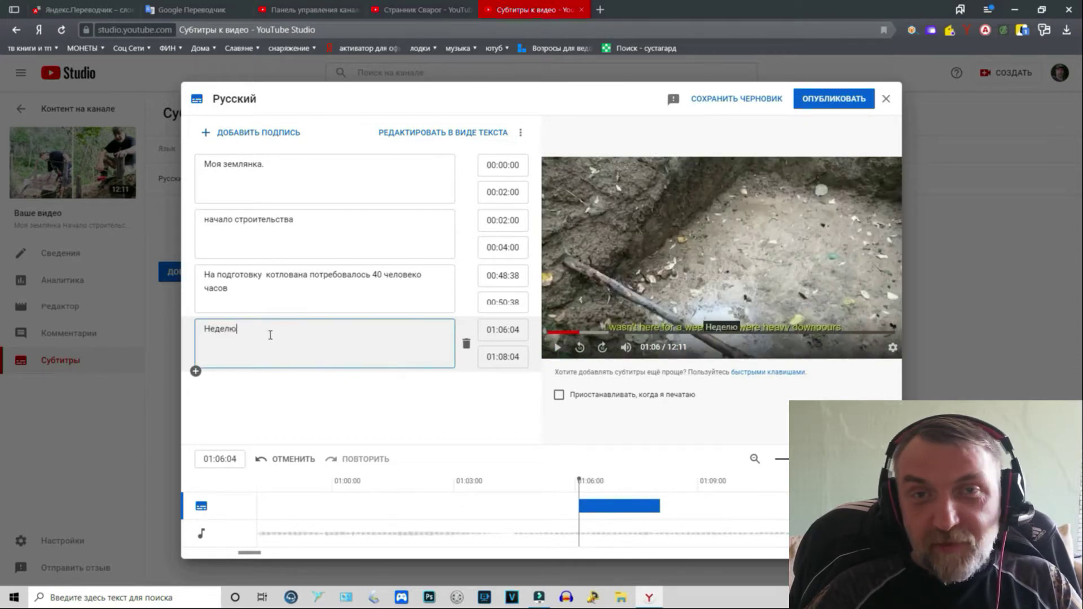
type(" меня т")
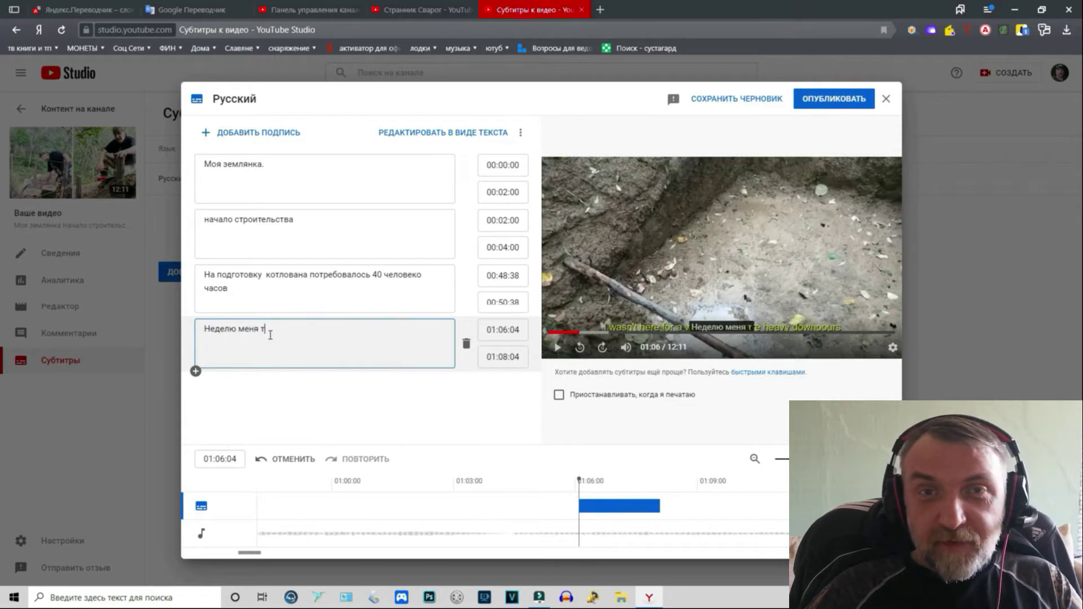
type("ут не")
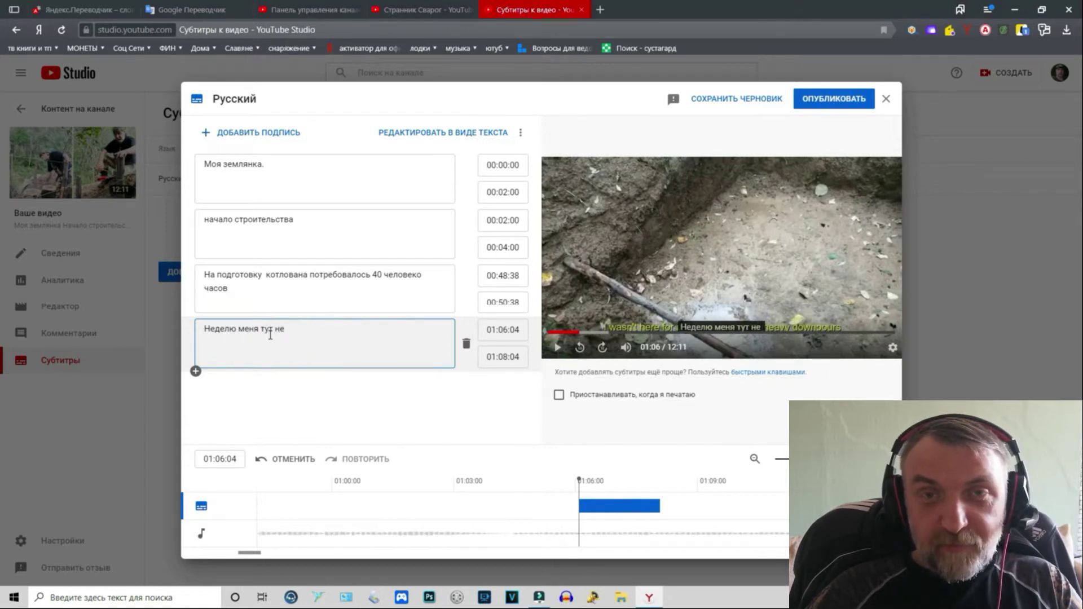
type(" было")
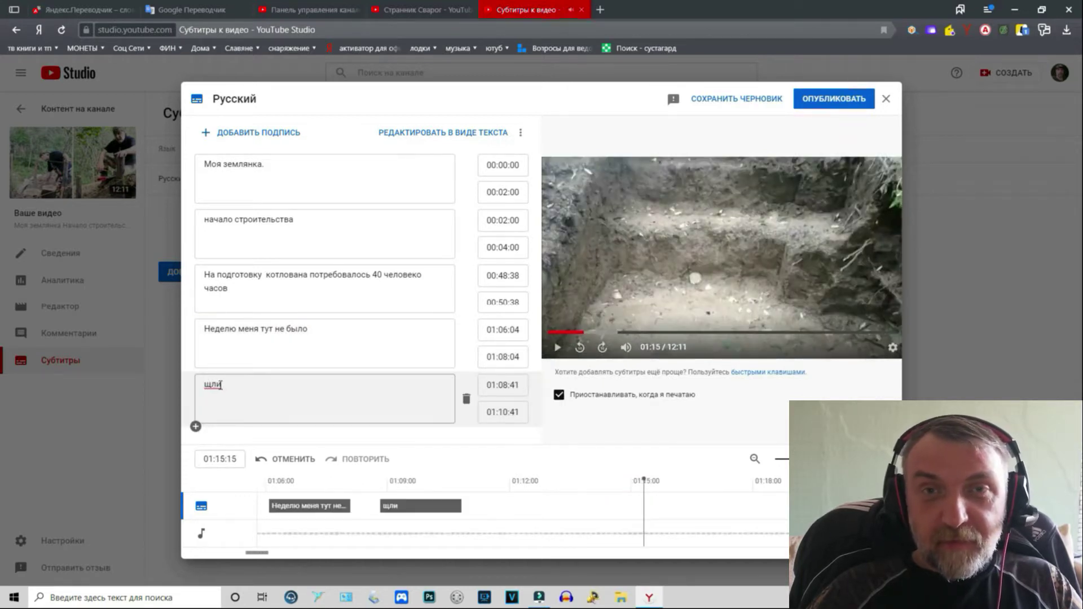
Step: Replace the misspelled text of the caption starting at 01:08:41 with "шли сильные ливни"
double_click(218, 384)
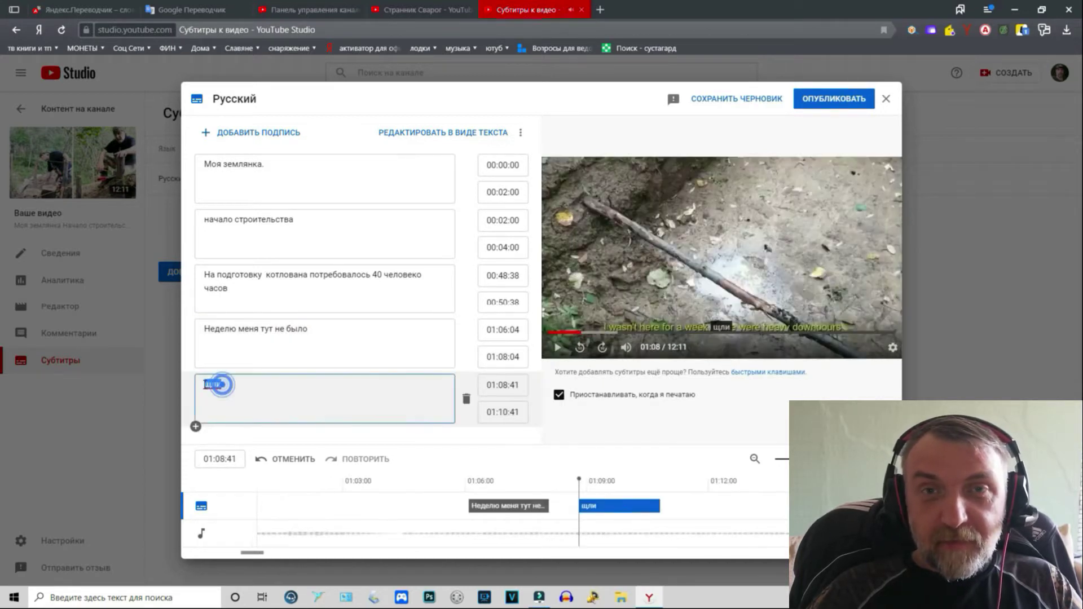
type("ш")
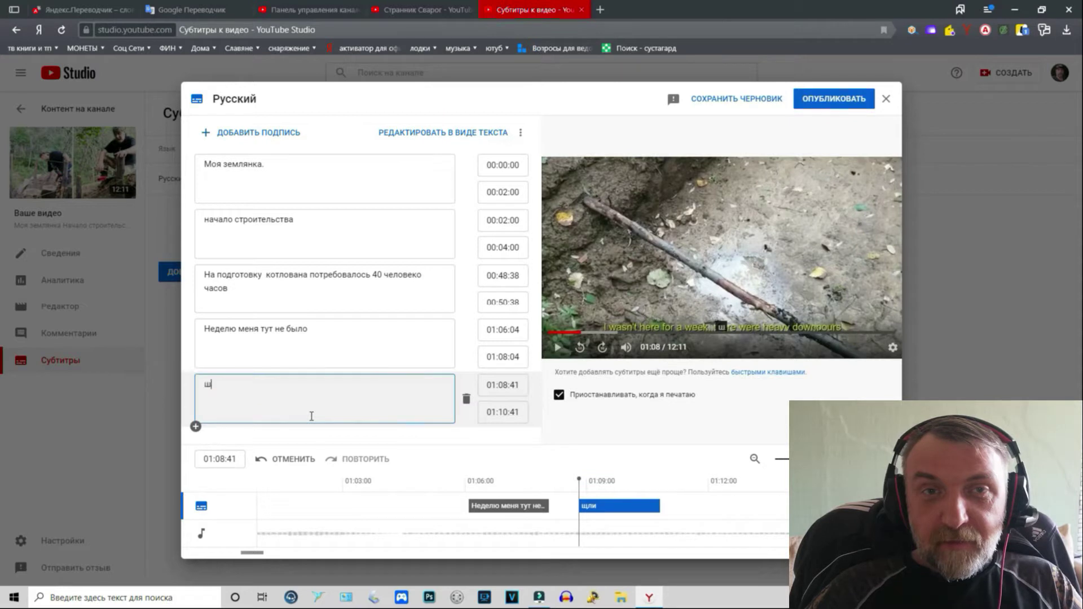
type("ли си")
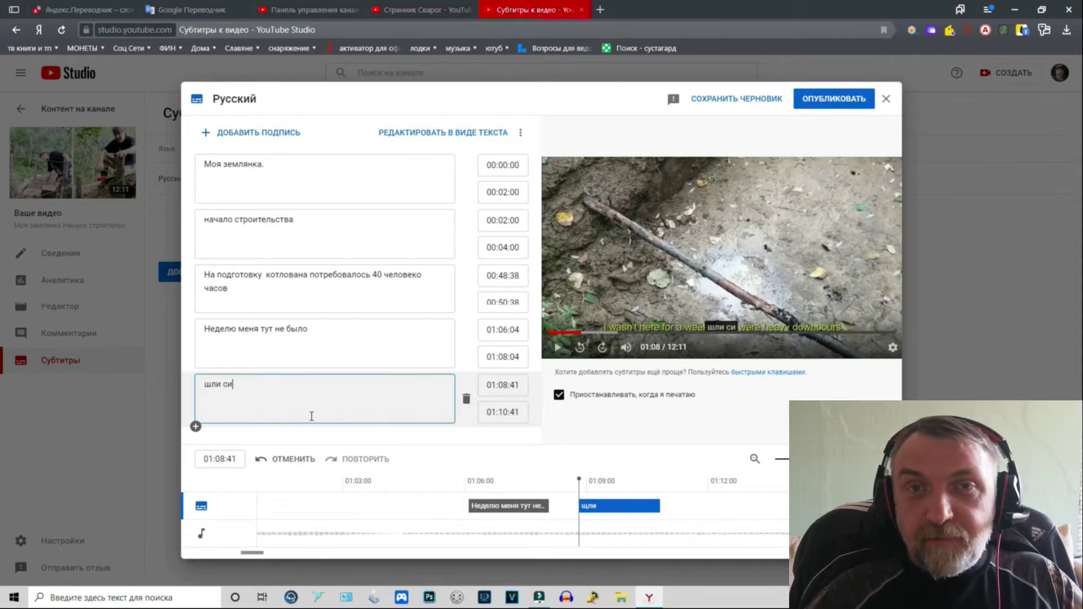
type("льные ")
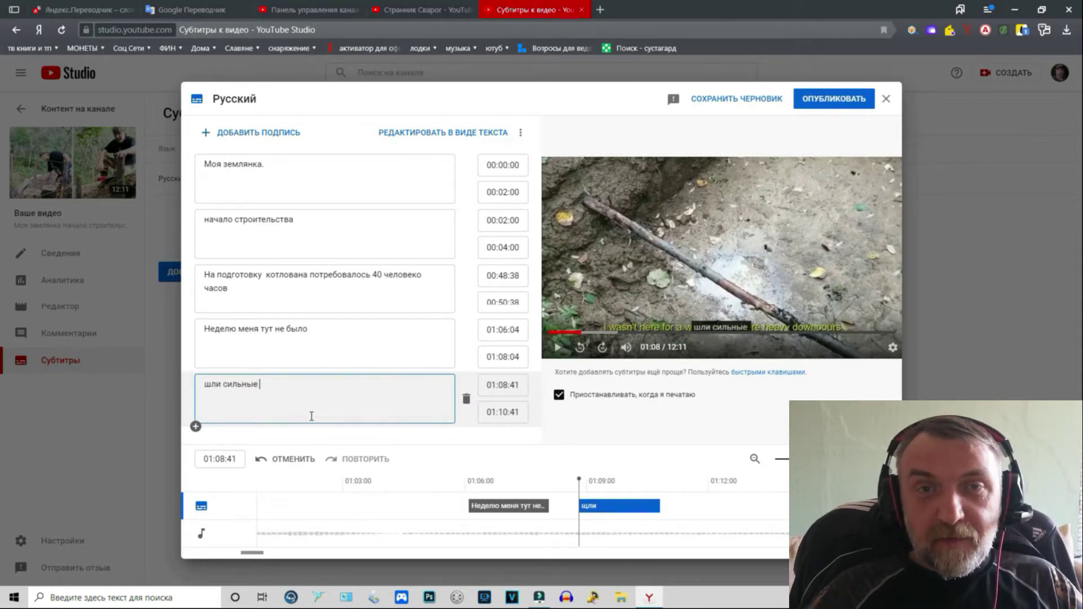
type("ливнт")
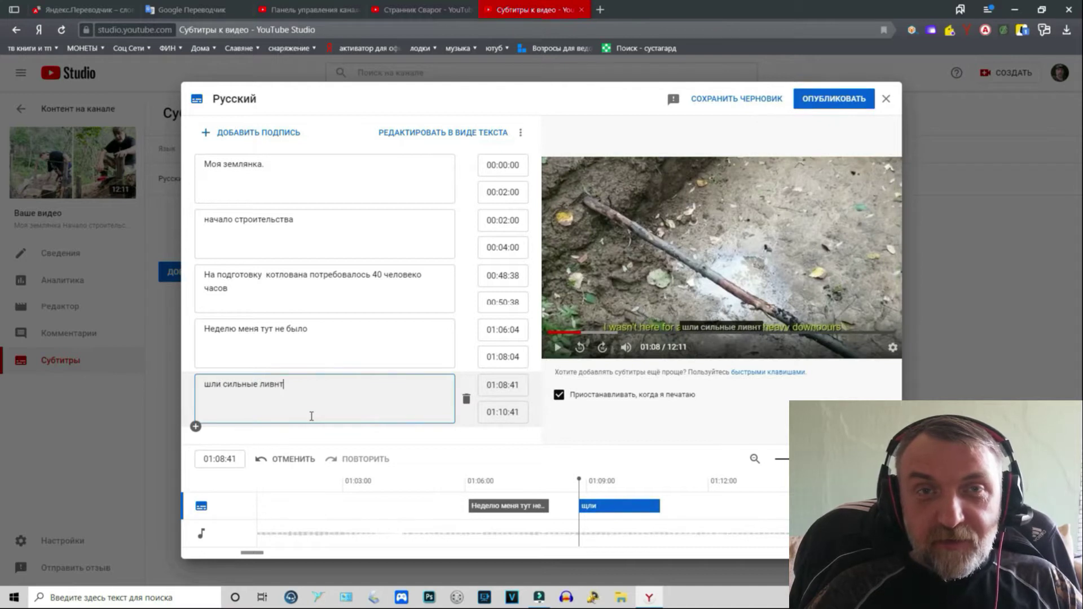
key("BackSpace")
type("и")
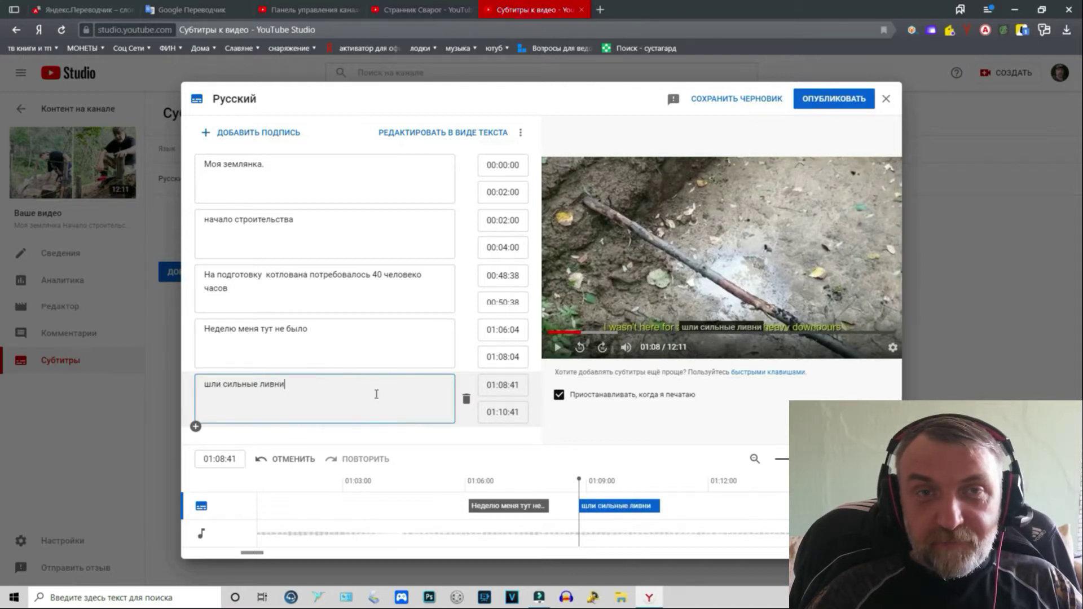
Step: Play the video on to 01:12:03, pause it and add a new caption there
left_click(557, 347)
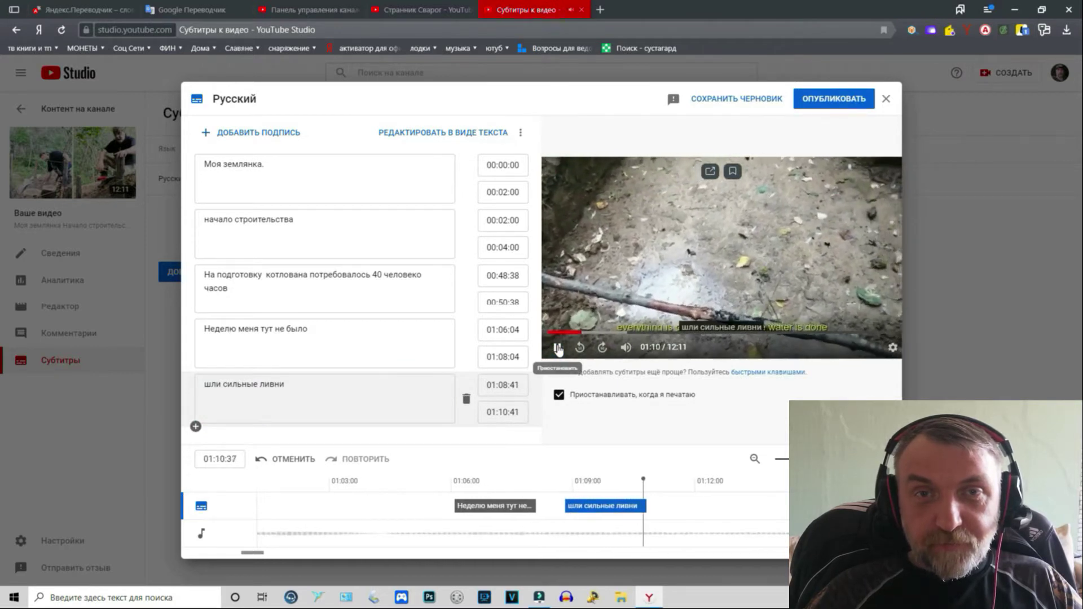
left_click(558, 348)
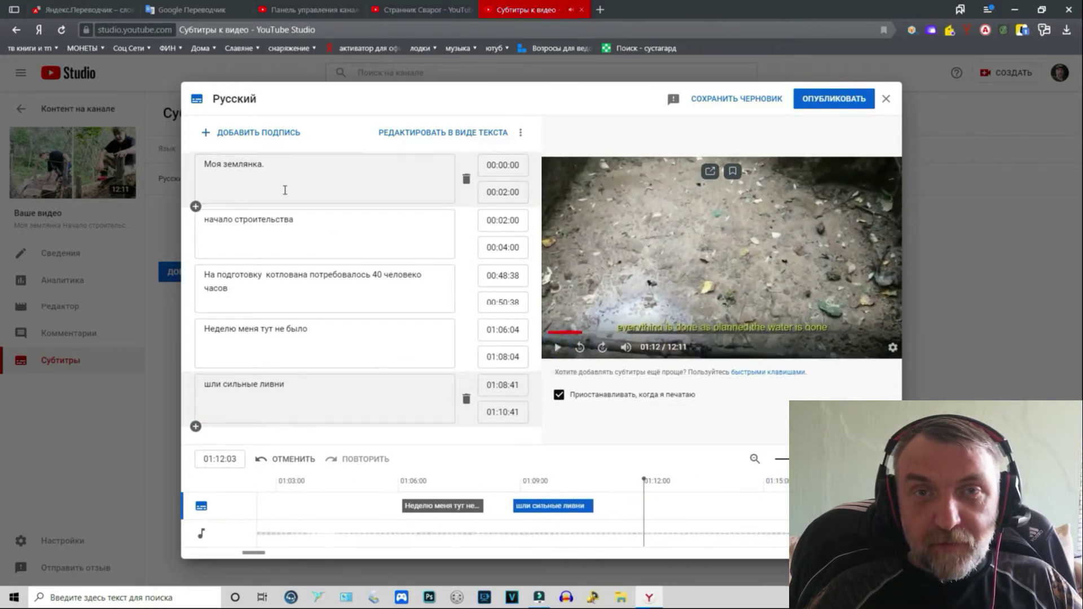
left_click(259, 134)
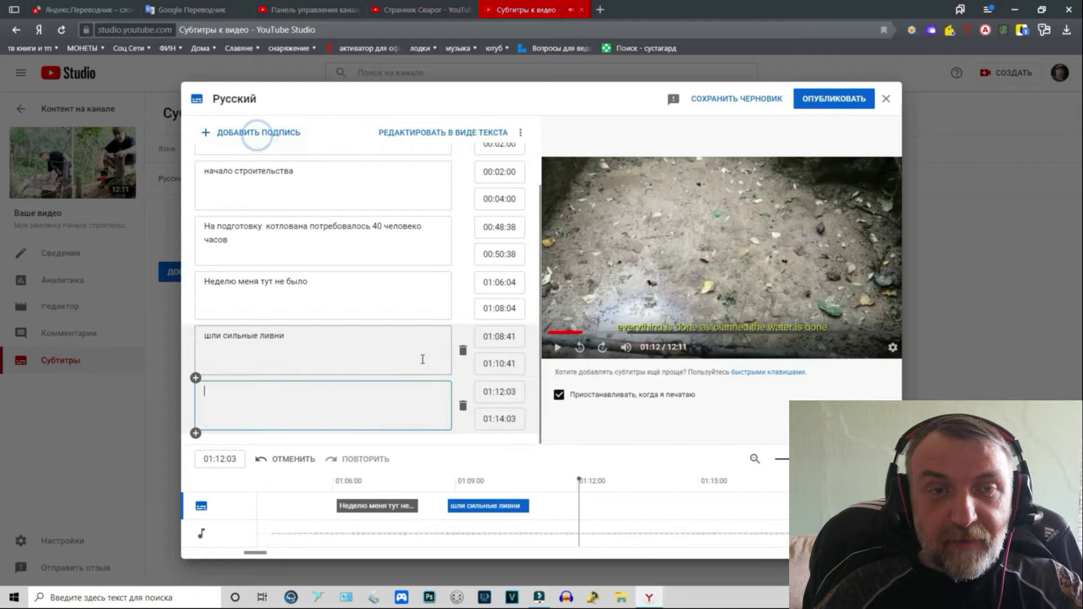
Step: Listen to the next phrase and write "ну всё вышло как и задумывалось вода ушла" in the caption starting at 01:12:03
left_click(556, 348)
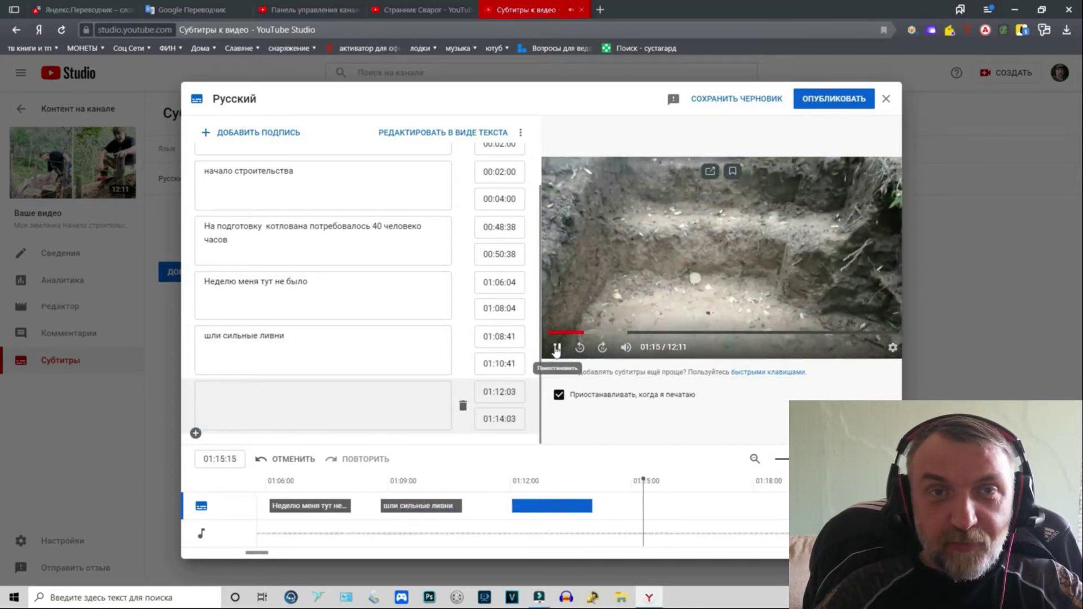
left_click(556, 348)
left_click(241, 398)
left_click(226, 395)
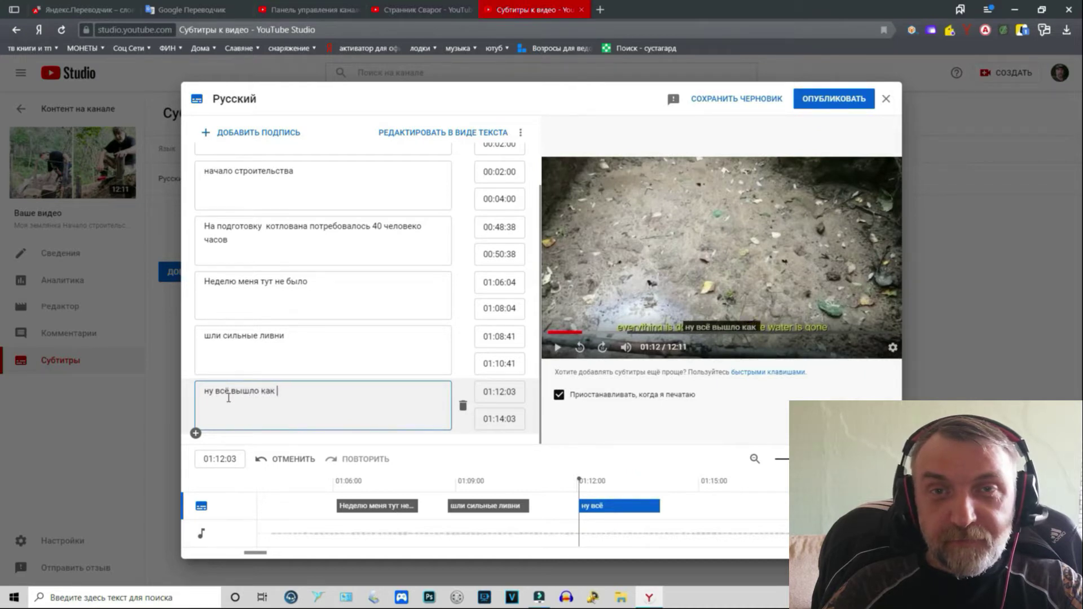
type("и зад")
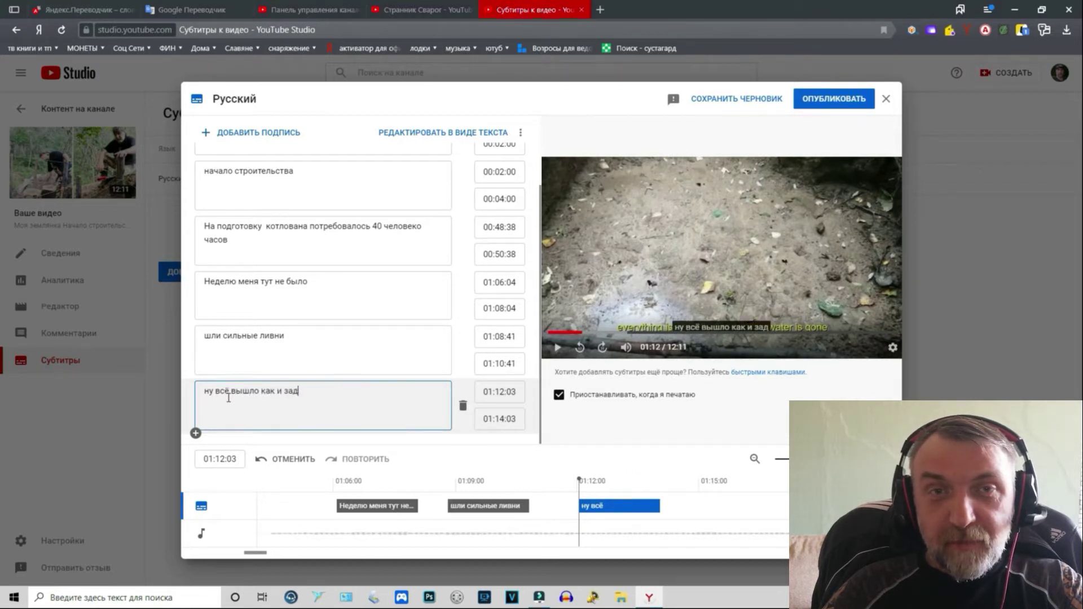
type("умыва")
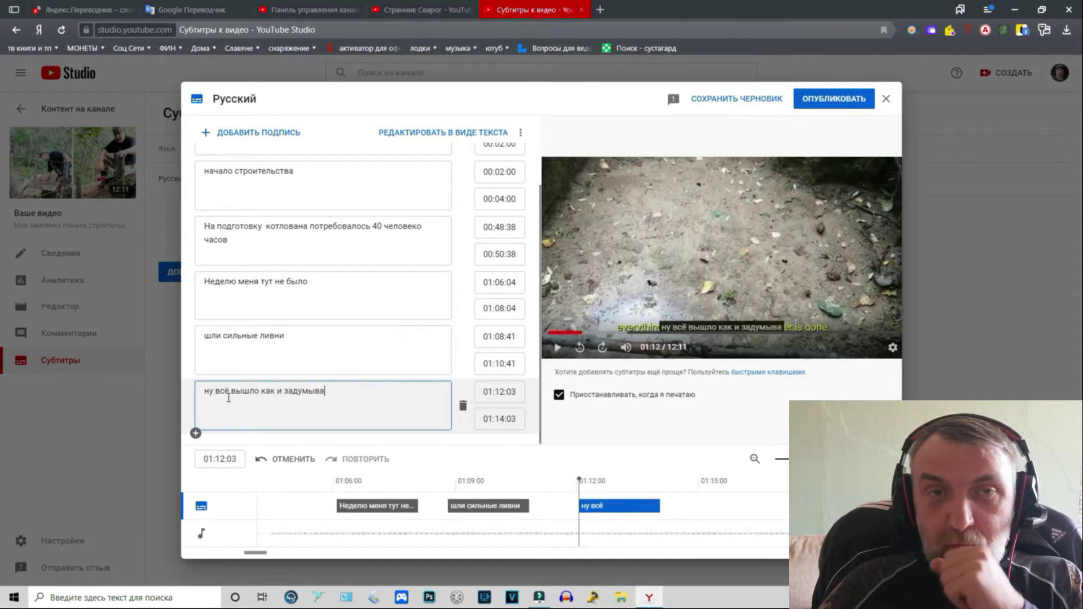
type("лось")
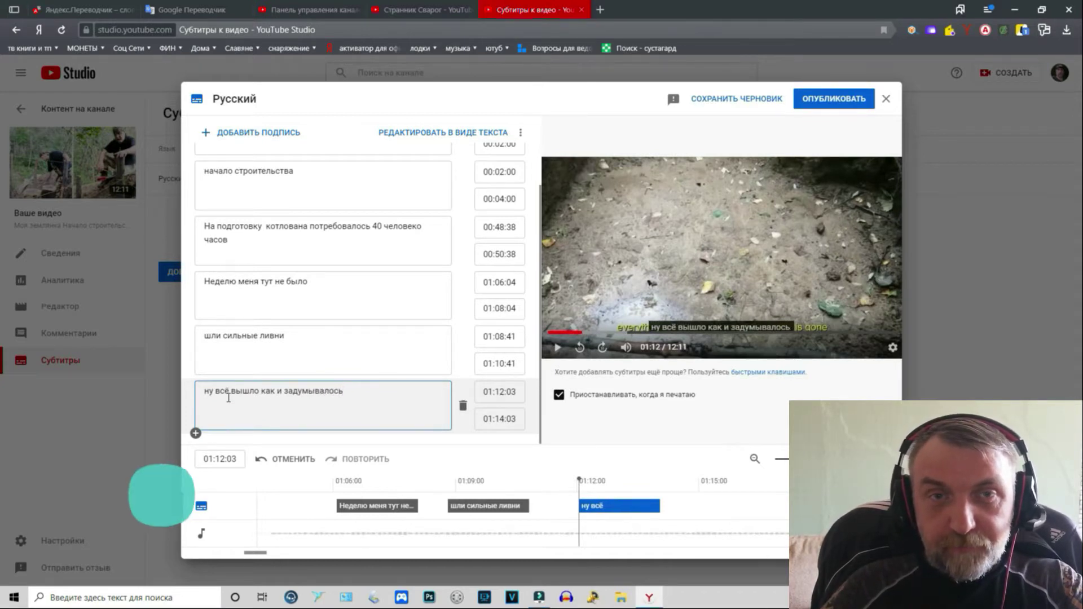
type(" вода")
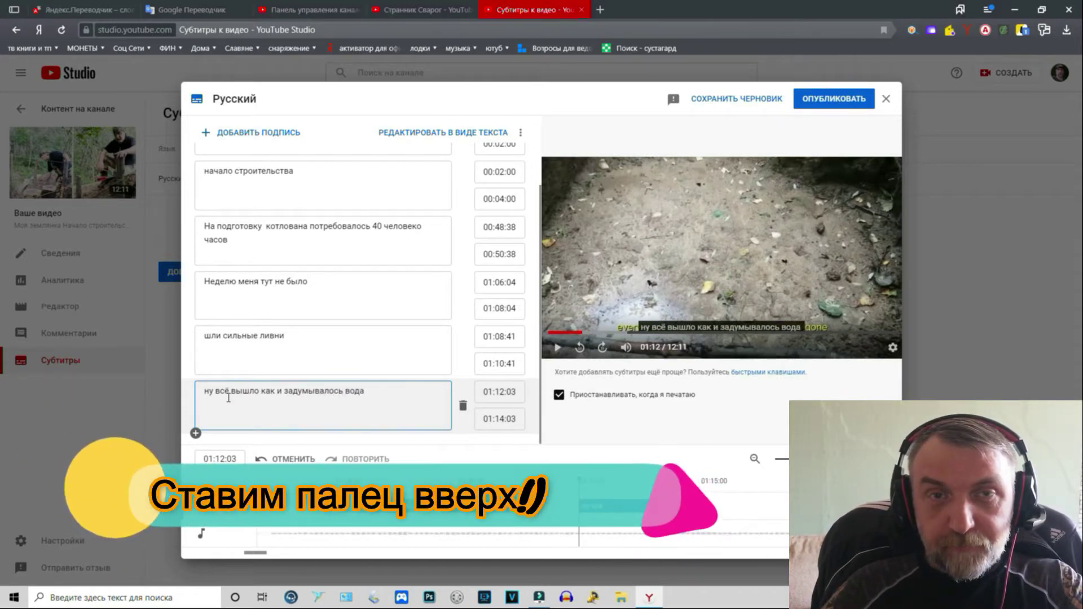
type(" ушла")
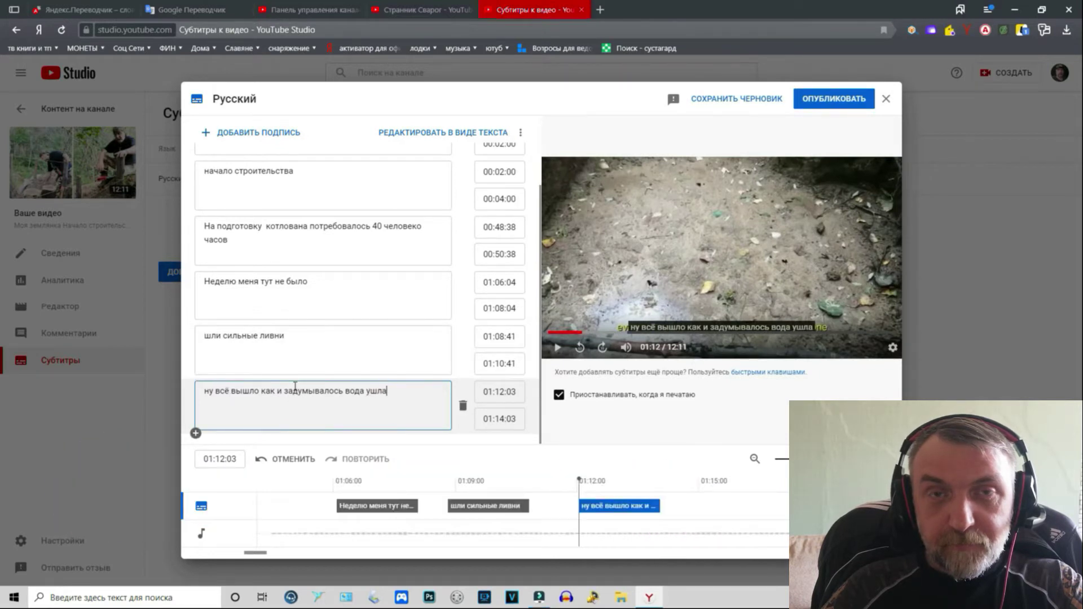
Step: Copy the 01:12:03 caption's text, switch to Google Translate and replace the source text with it for translation into English
left_click_drag(420, 391, 205, 391)
key("ctrl+c")
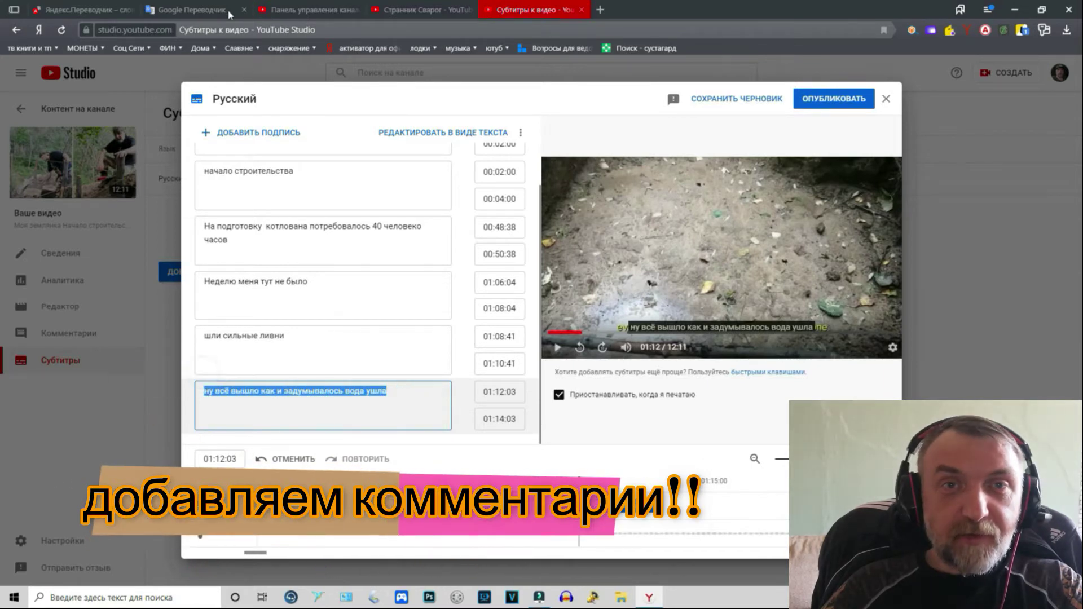
left_click(209, 10)
left_click(519, 177)
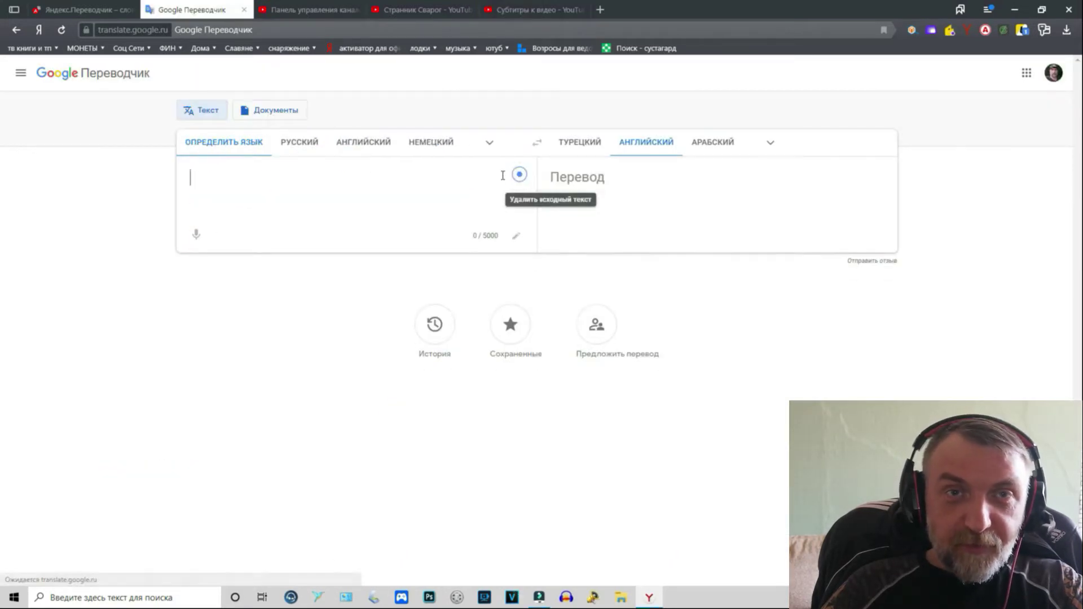
right_click(281, 176)
left_click(297, 252)
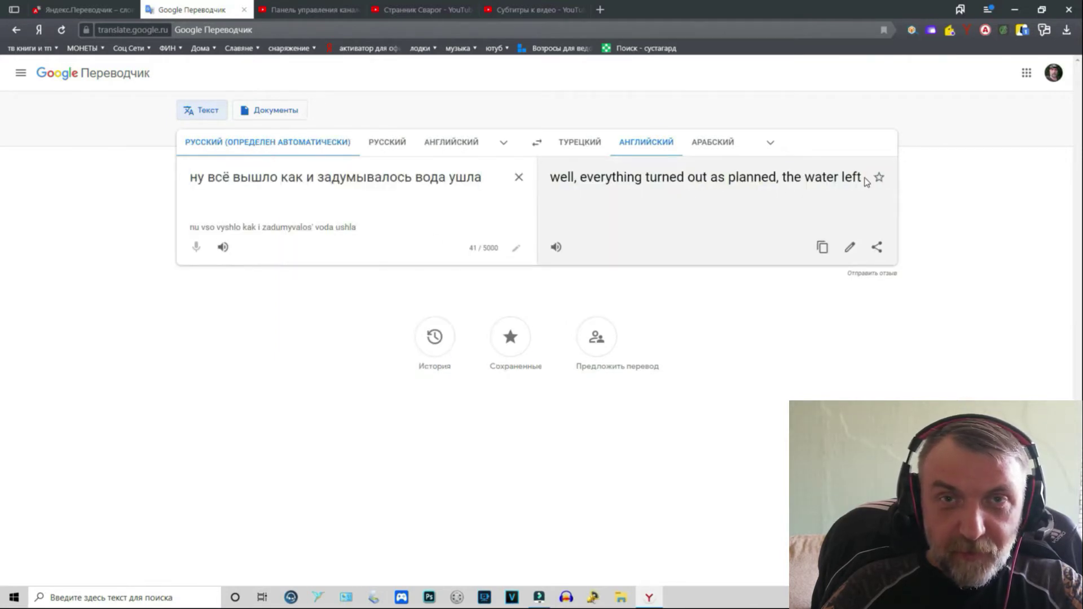
Step: Check the back-translation of the English text "well, everything turned out as planned, the water left" into Russian
left_click_drag(862, 180, 551, 181)
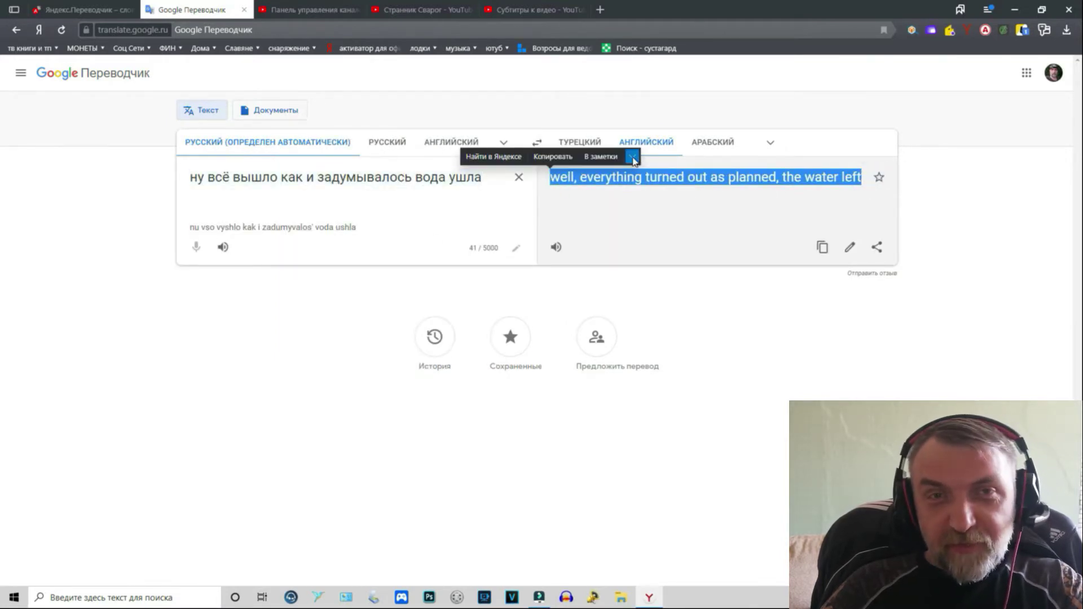
left_click(633, 158)
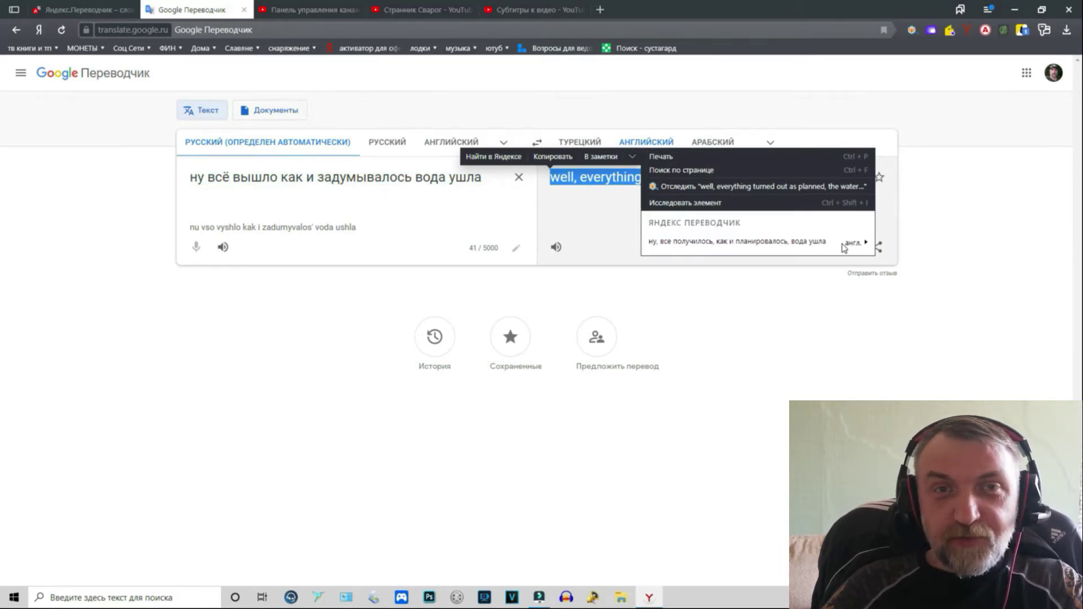
left_click(584, 230)
Step: Switch back to YouTube Studio, play the video from the 01:12:03 caption on to 01:23:34 and pause it
left_click(536, 10)
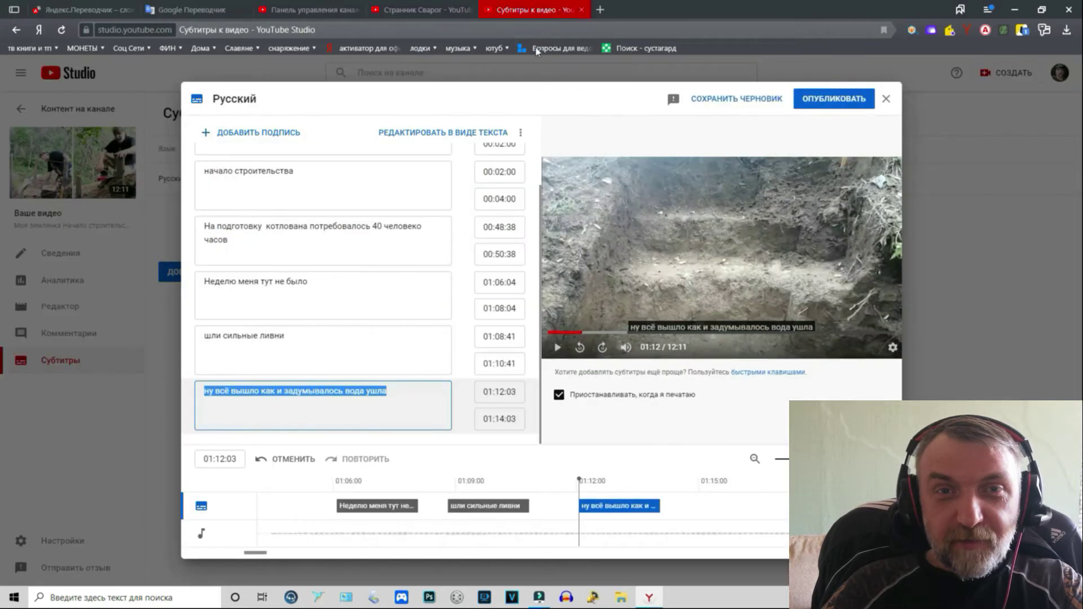
left_click(424, 401)
left_click(558, 348)
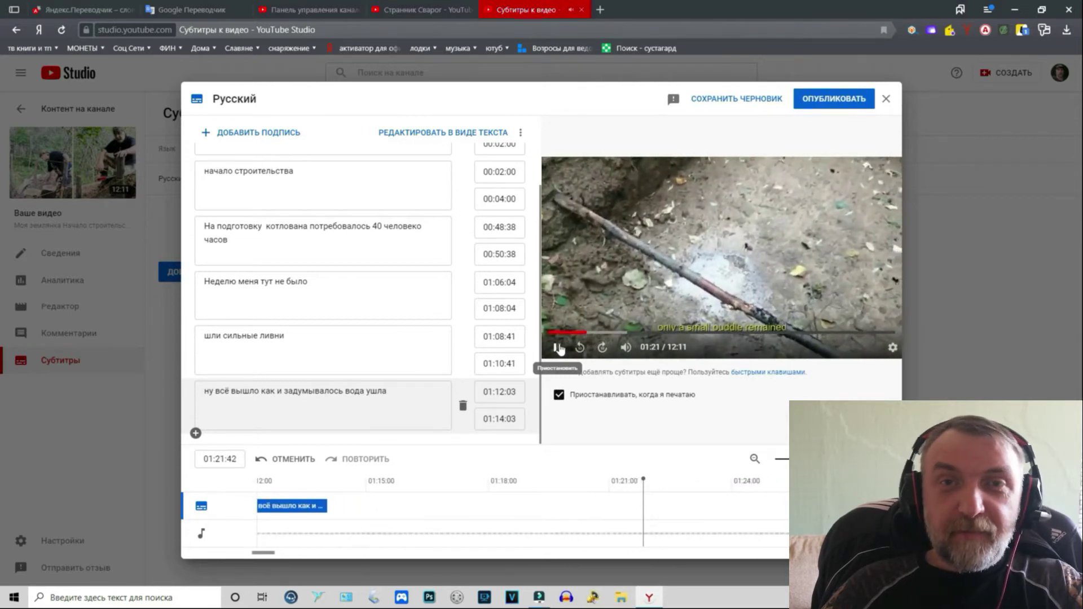
left_click(559, 348)
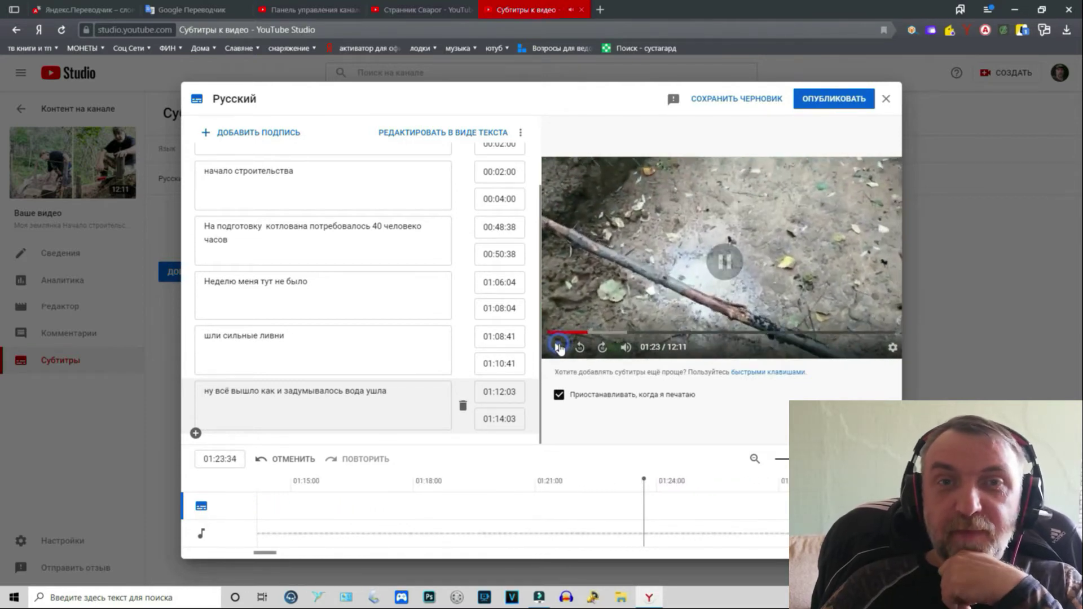
Step: Set the end time of the caption starting at 01:12:03 to 01:22:03
left_click(506, 418)
left_click_drag(506, 418, 502, 418)
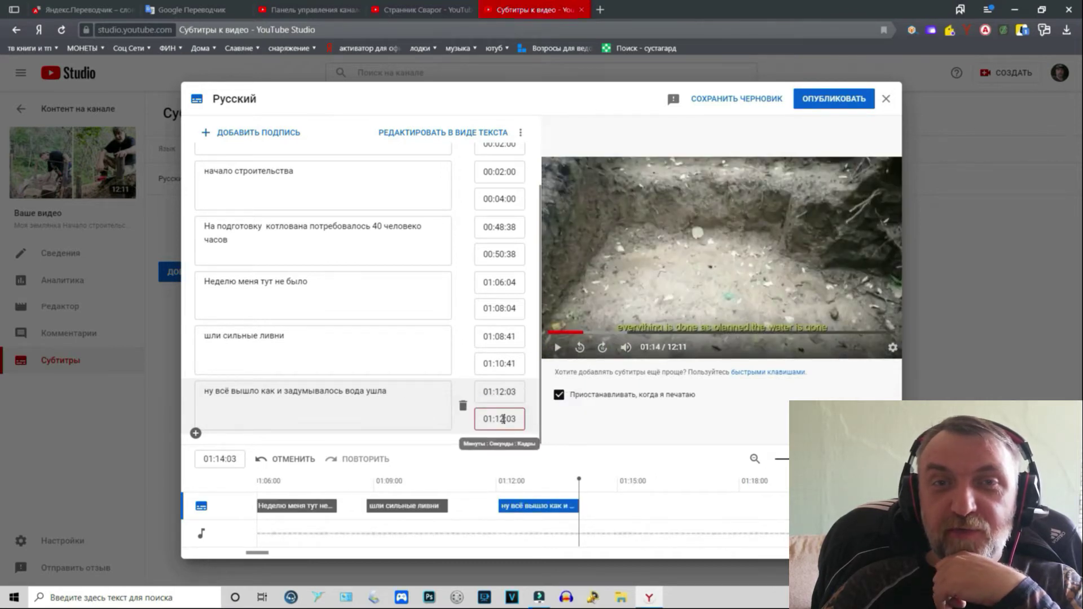
left_click(501, 418)
key("BackSpace")
type("22")
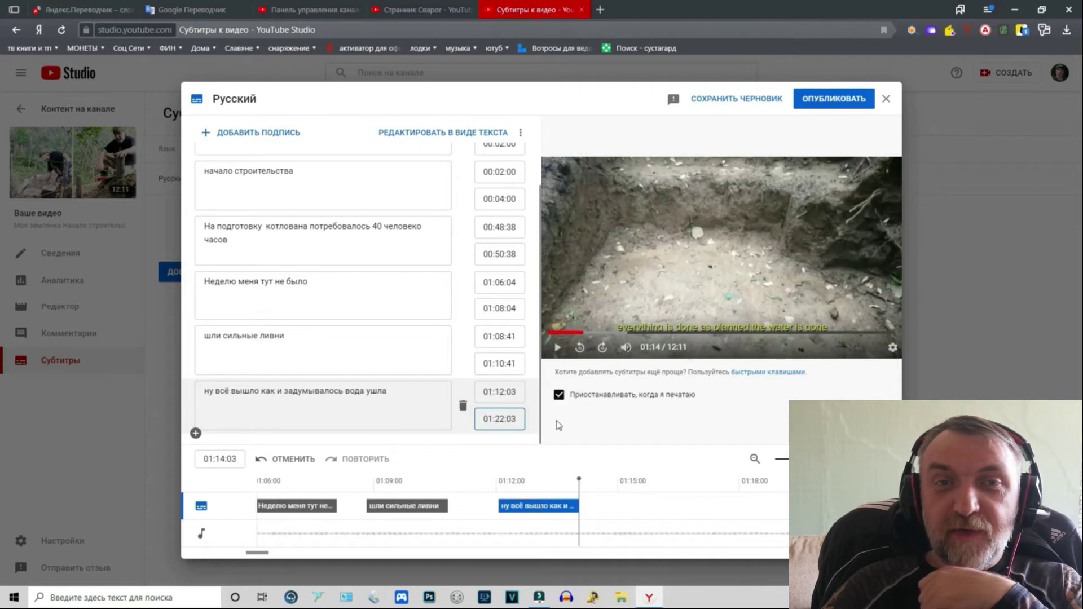
Step: Play the video on, add a caption starting at 01:36:09 with the text "Подготовка и установка центрального столба" and resume playback
left_click(569, 354)
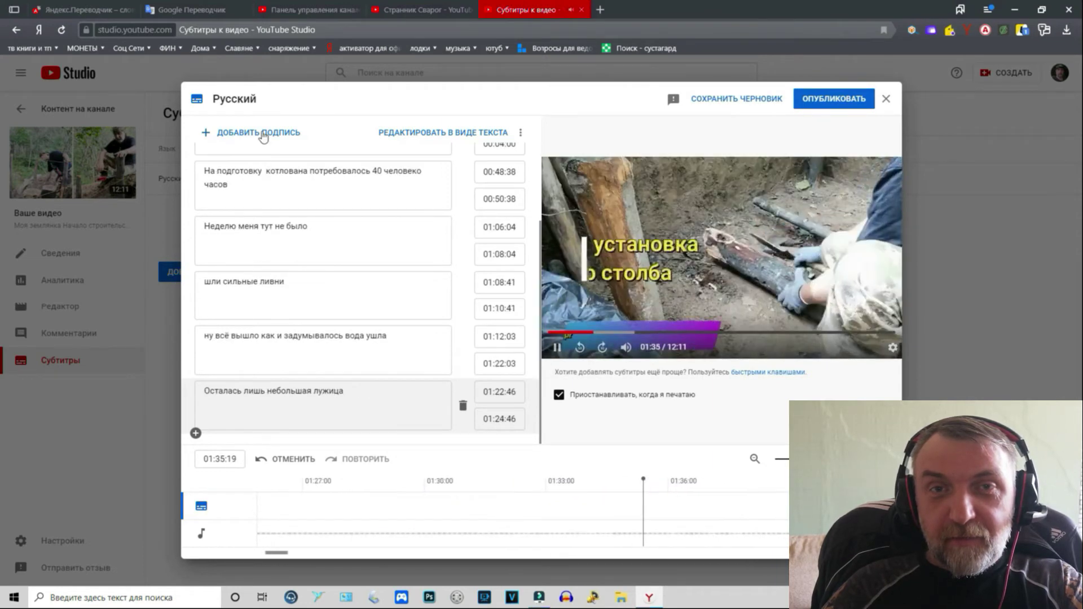
left_click(261, 133)
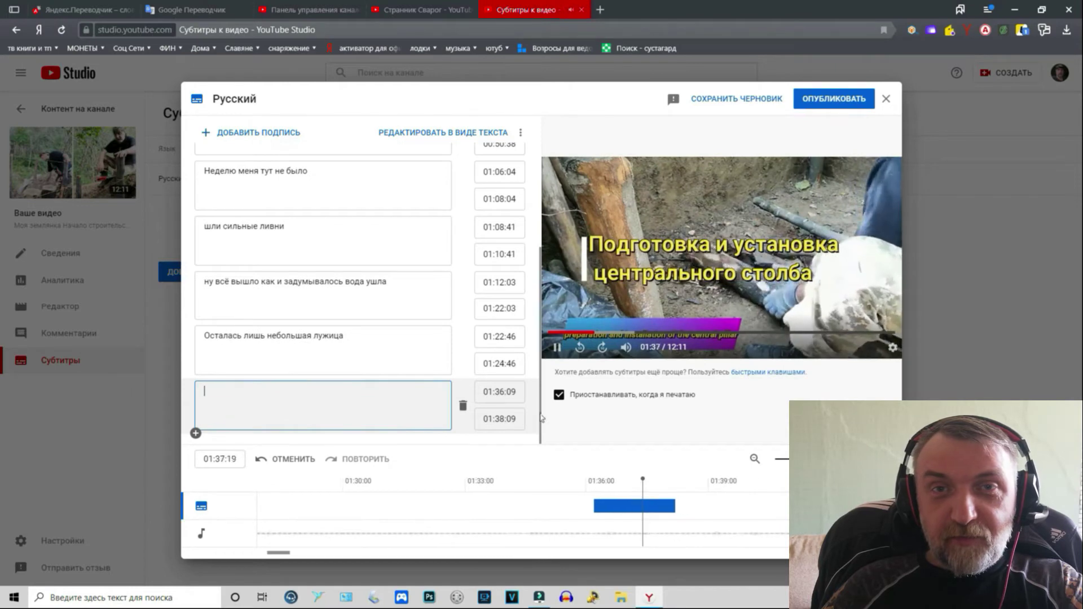
left_click(235, 402)
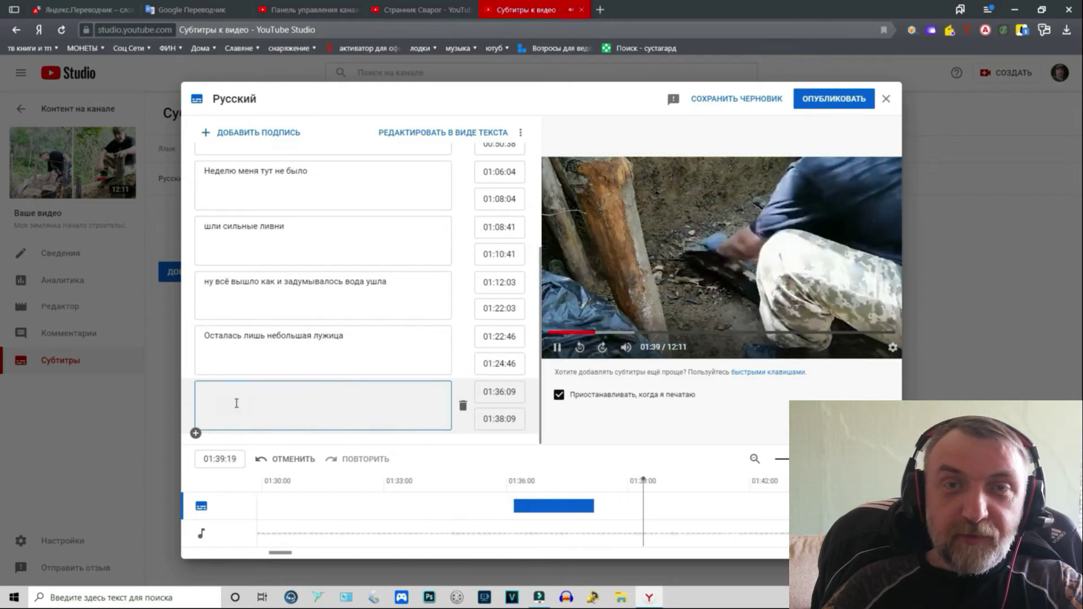
type("По")
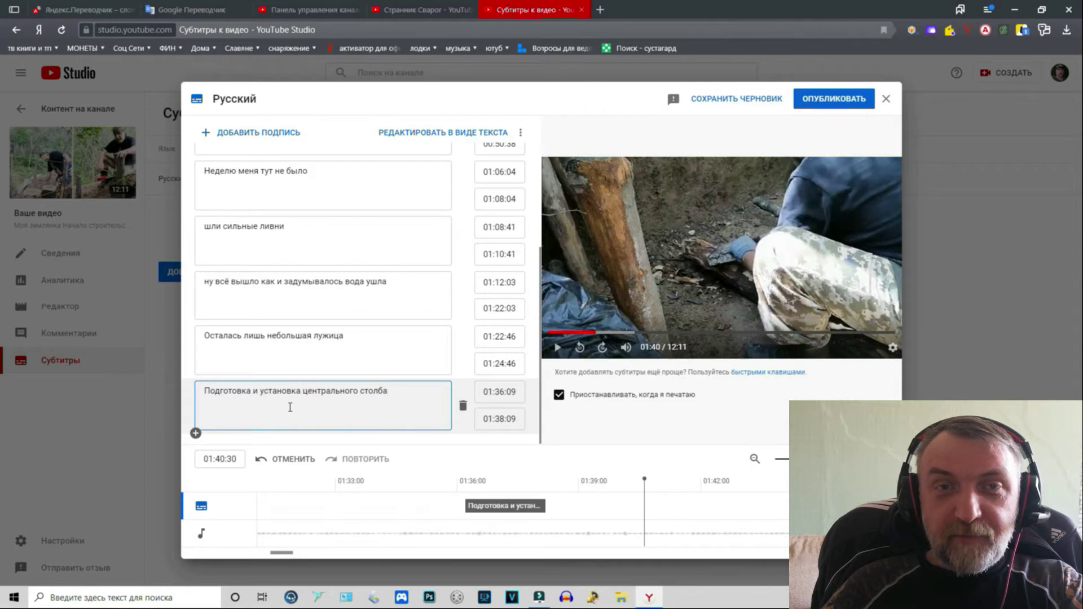
left_click(558, 347)
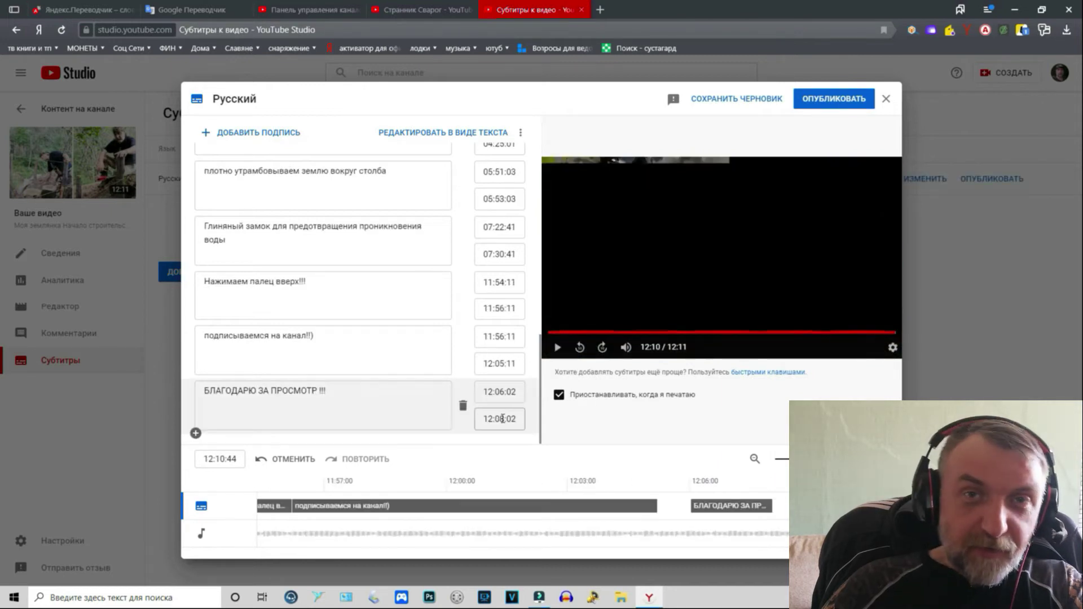
Step: Publish the finished Russian subtitles and add English as another translation language for the video
left_click(838, 102)
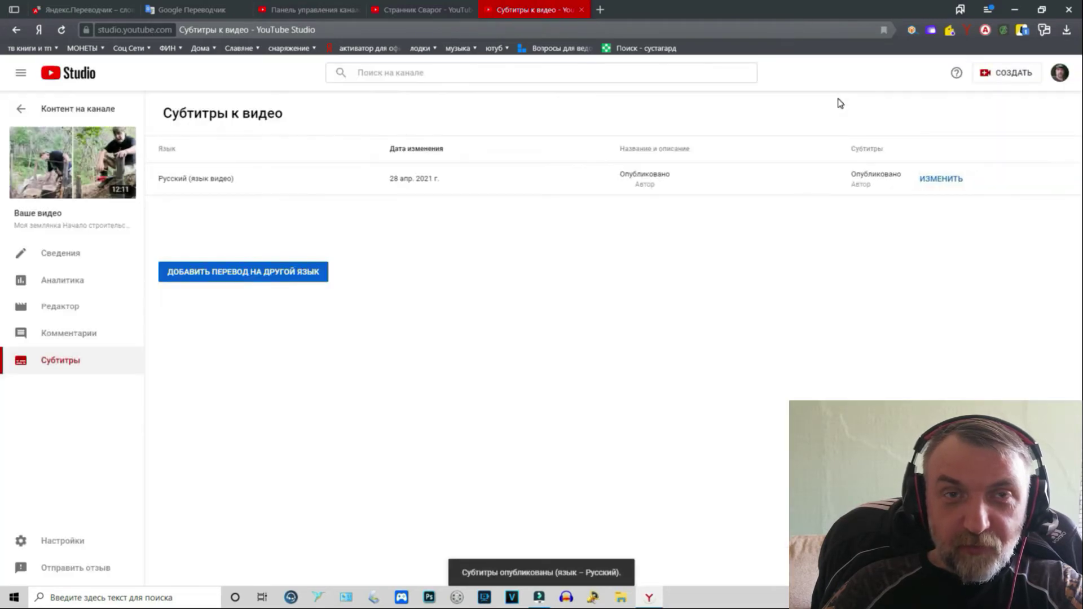
left_click(234, 278)
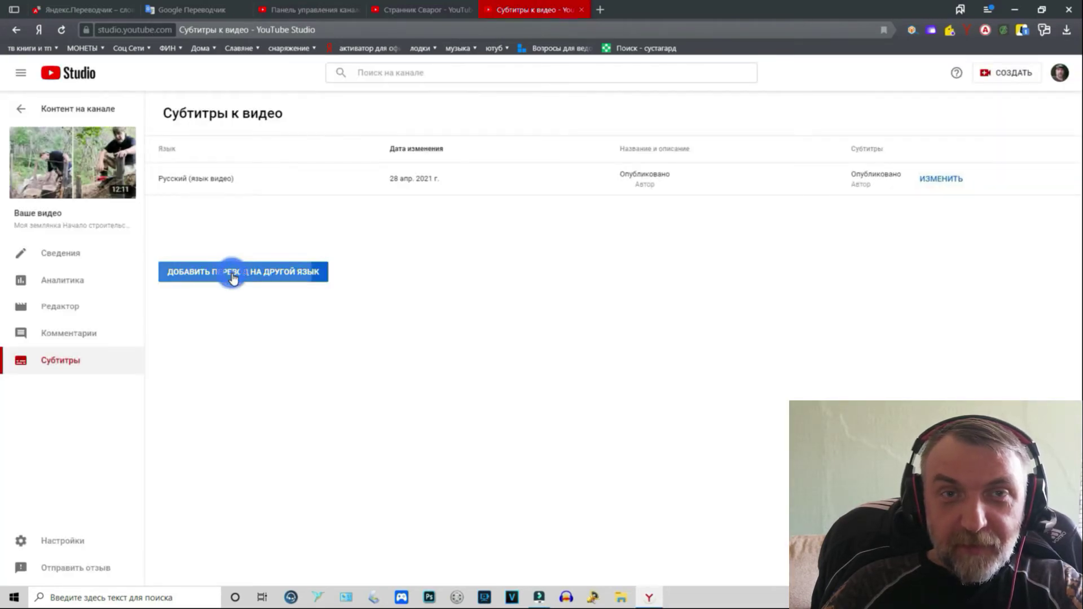
left_click(358, 185)
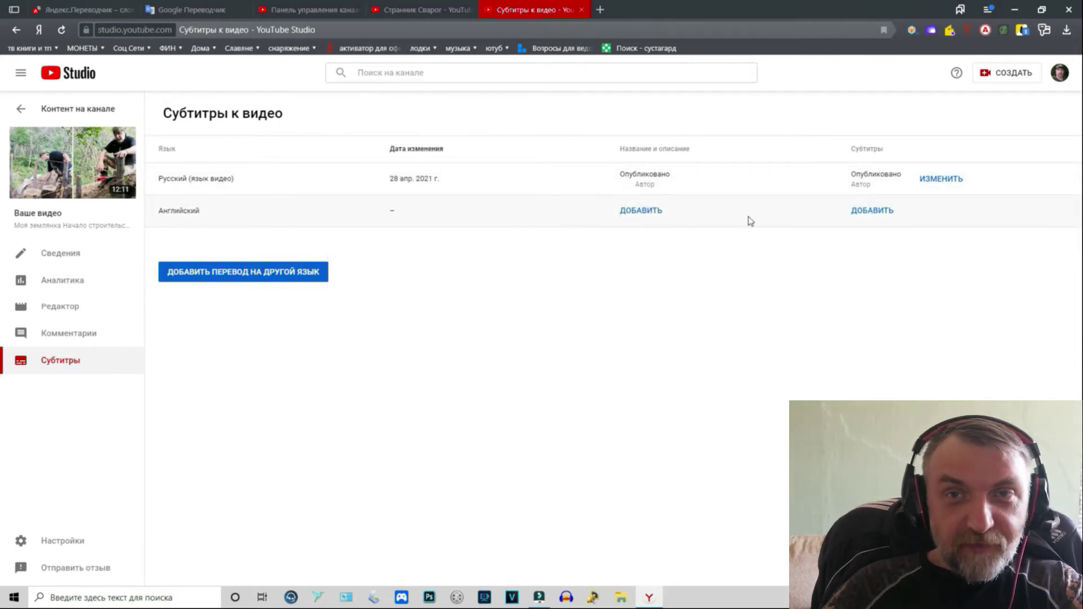
Step: Create the English subtitles by automatically translating the Russian captions and publish them
left_click(869, 212)
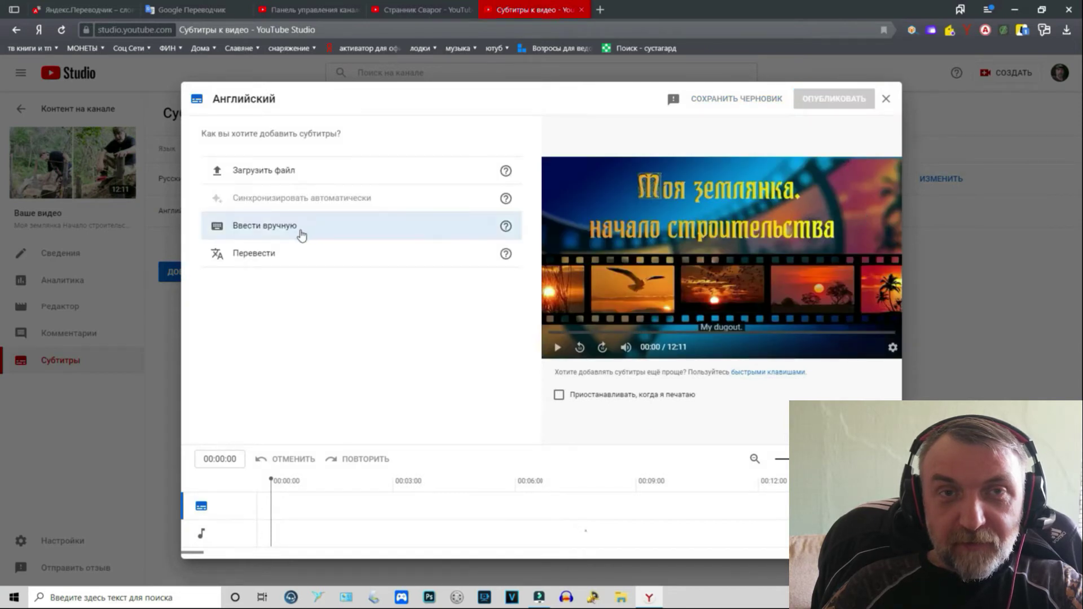
left_click(277, 258)
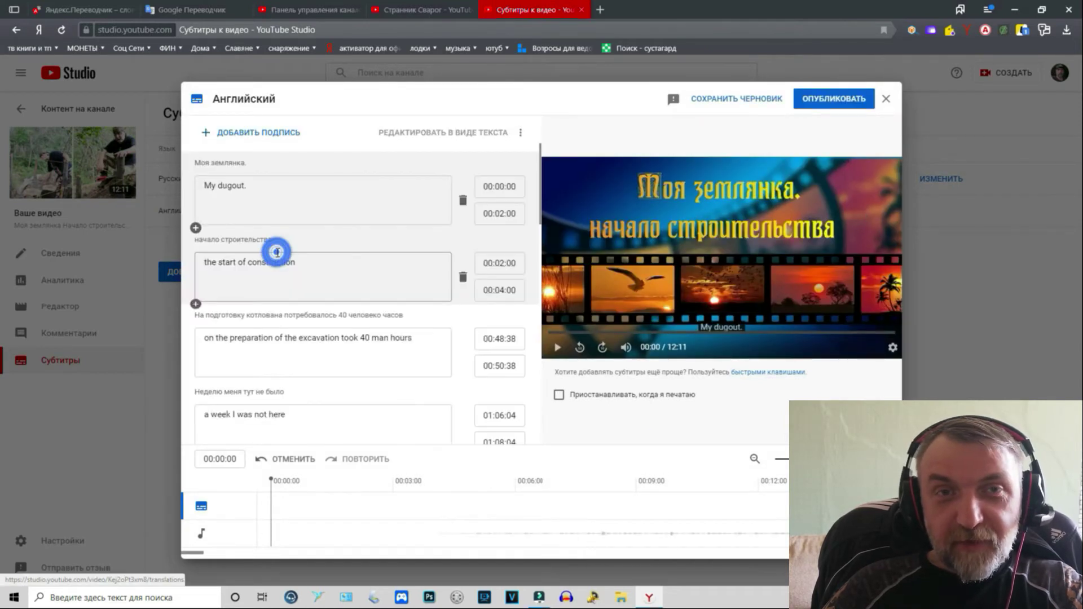
left_click(839, 101)
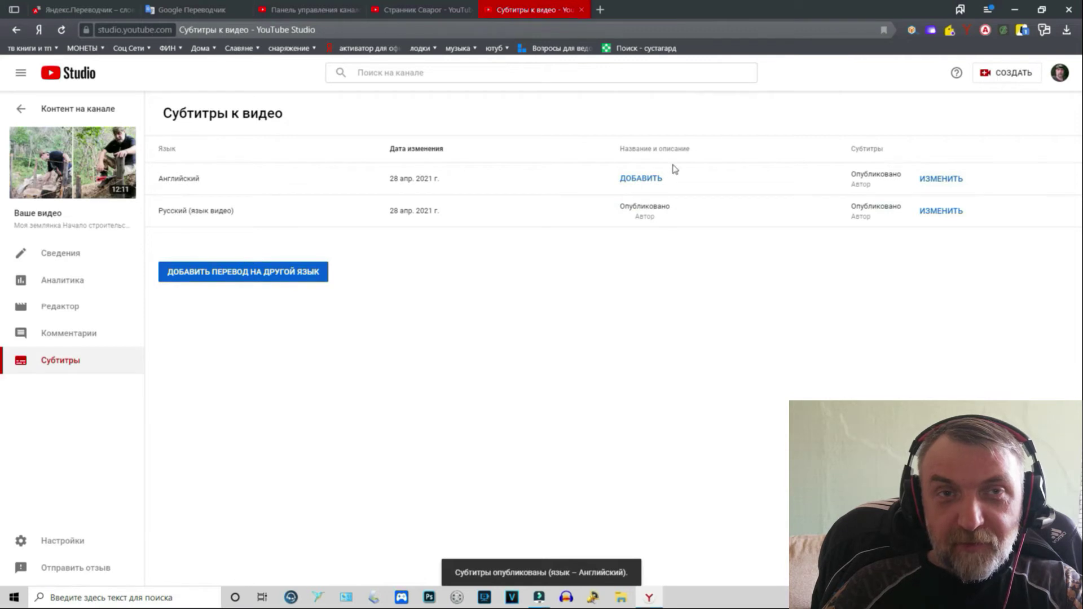
Step: Open the English title and description translation, copy the Russian title "Моя землянка Начало строительства" and translate it into English in Google Translate
left_click(634, 179)
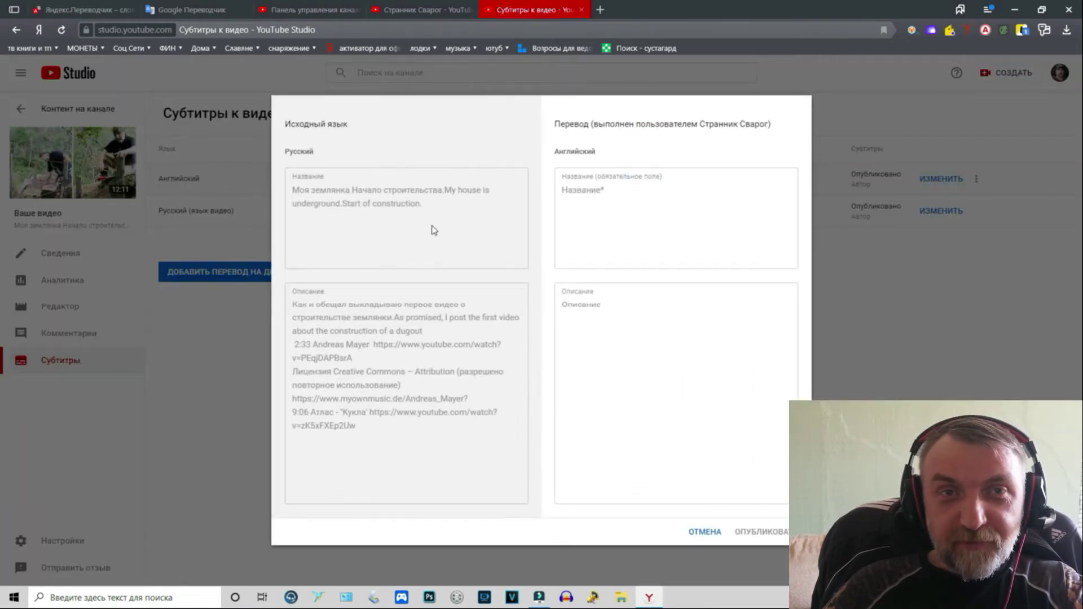
left_click_drag(444, 195, 341, 196)
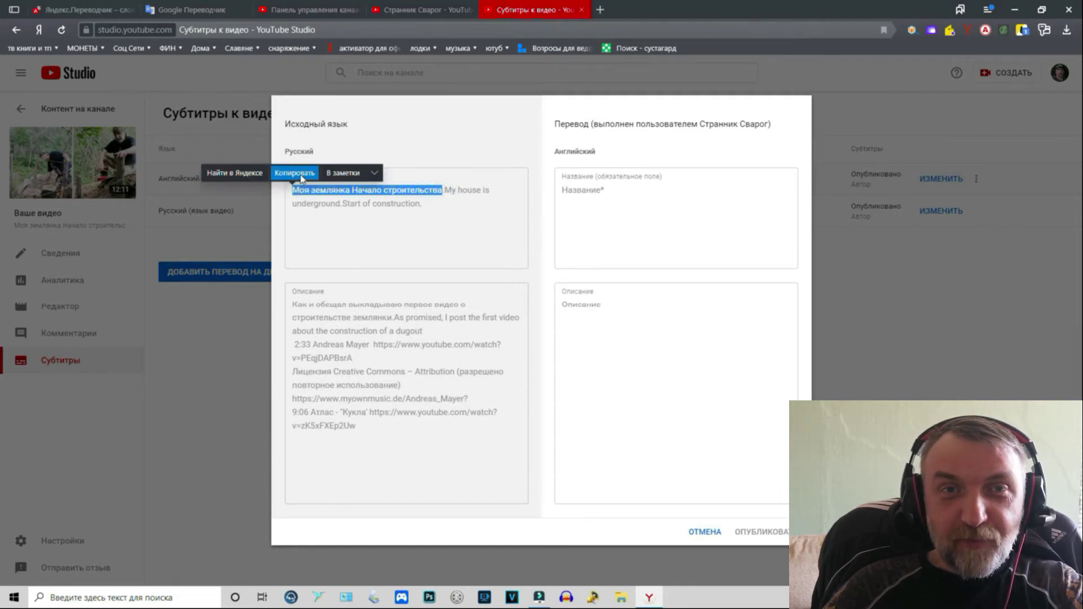
left_click(298, 170)
left_click(186, 11)
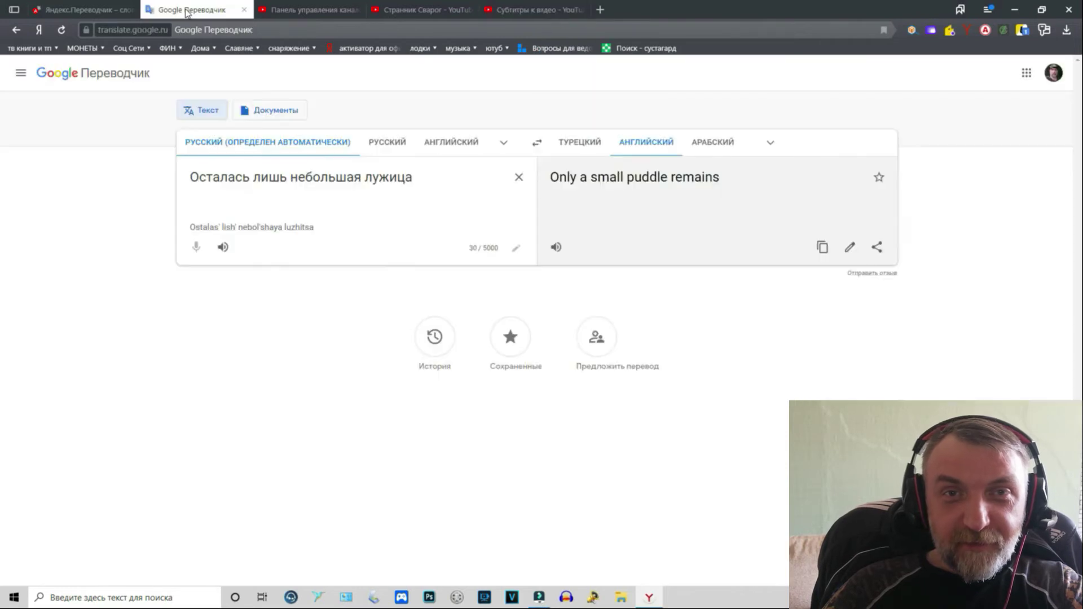
left_click(521, 185)
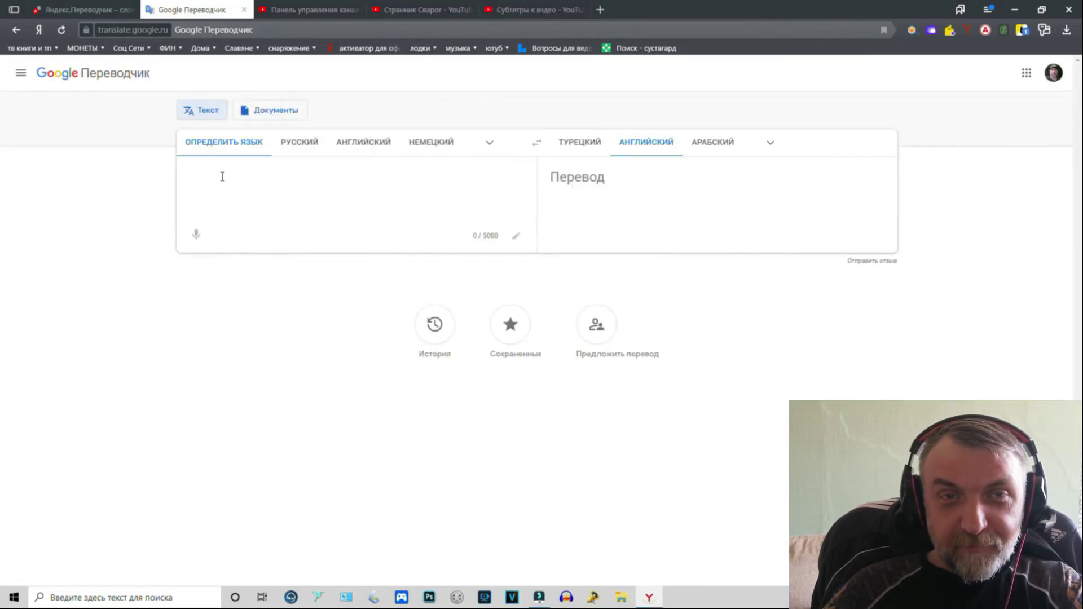
right_click(221, 177)
left_click(243, 259)
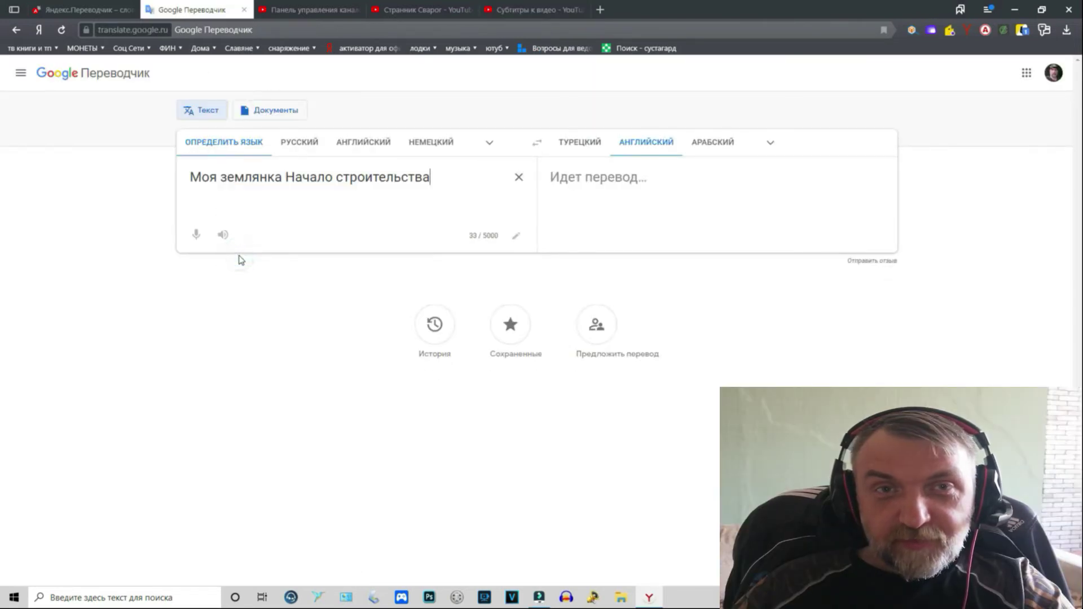
Step: Copy the translation "My dugout Start of construction" and insert it as the English title in YouTube Studio
left_click_drag(765, 178, 544, 180)
key("ctrl+c")
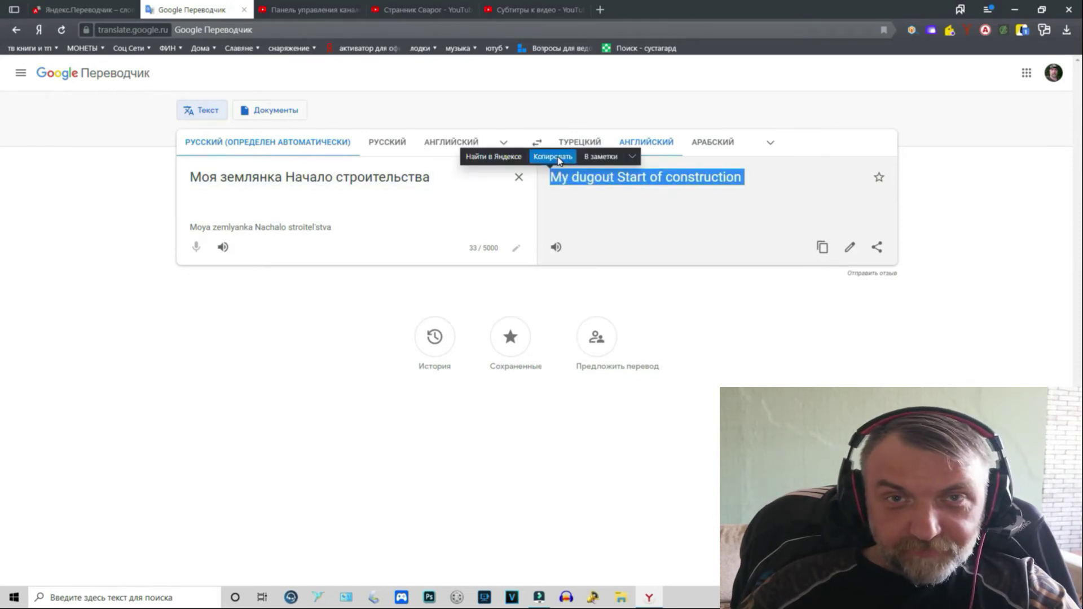
left_click(557, 158)
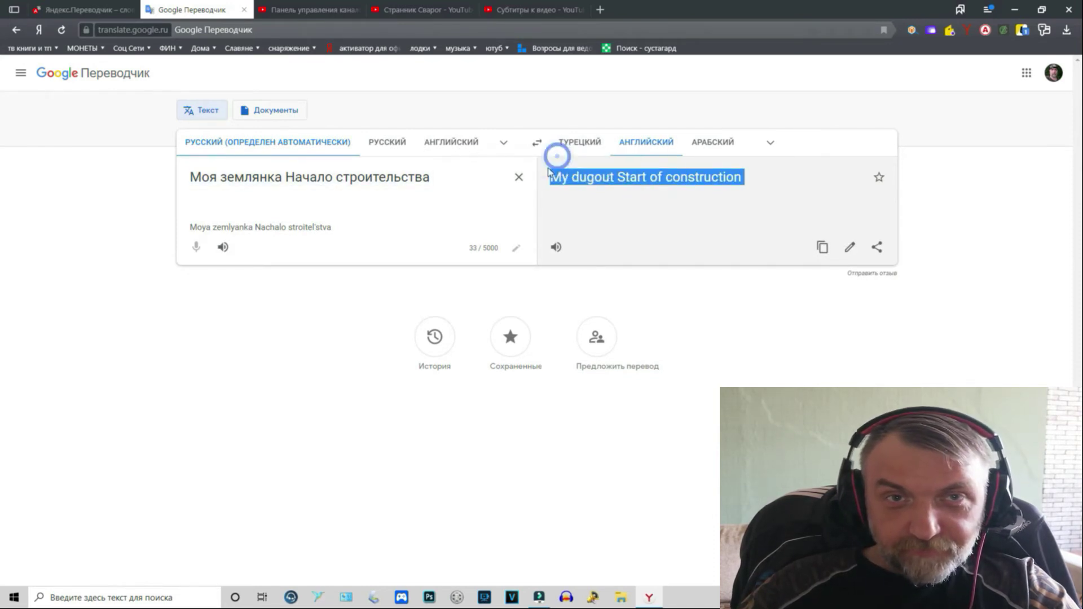
left_click(520, 12)
left_click(584, 194)
right_click(599, 190)
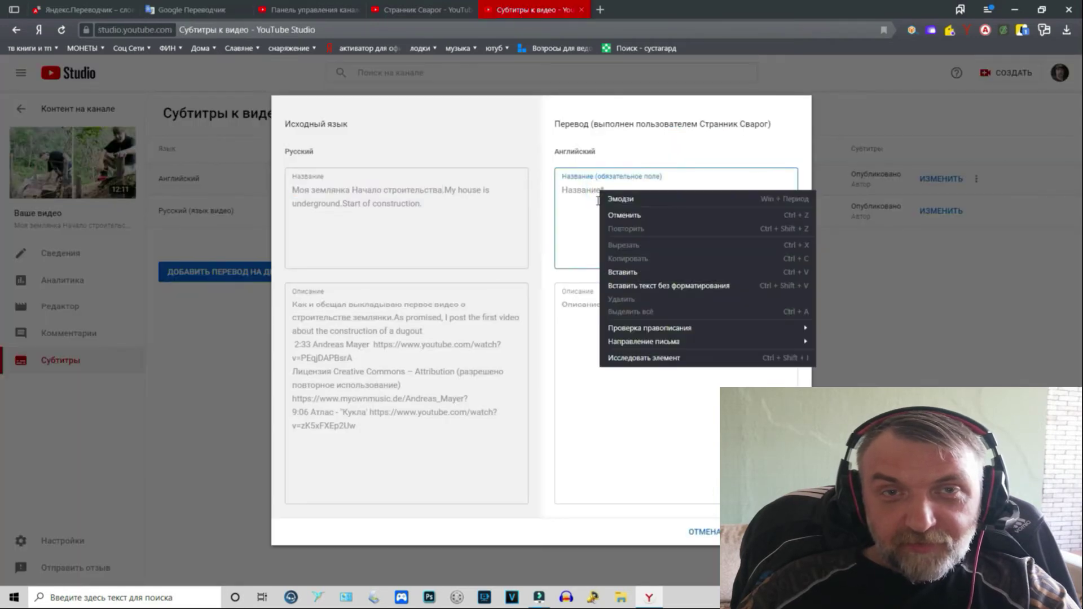
left_click(619, 273)
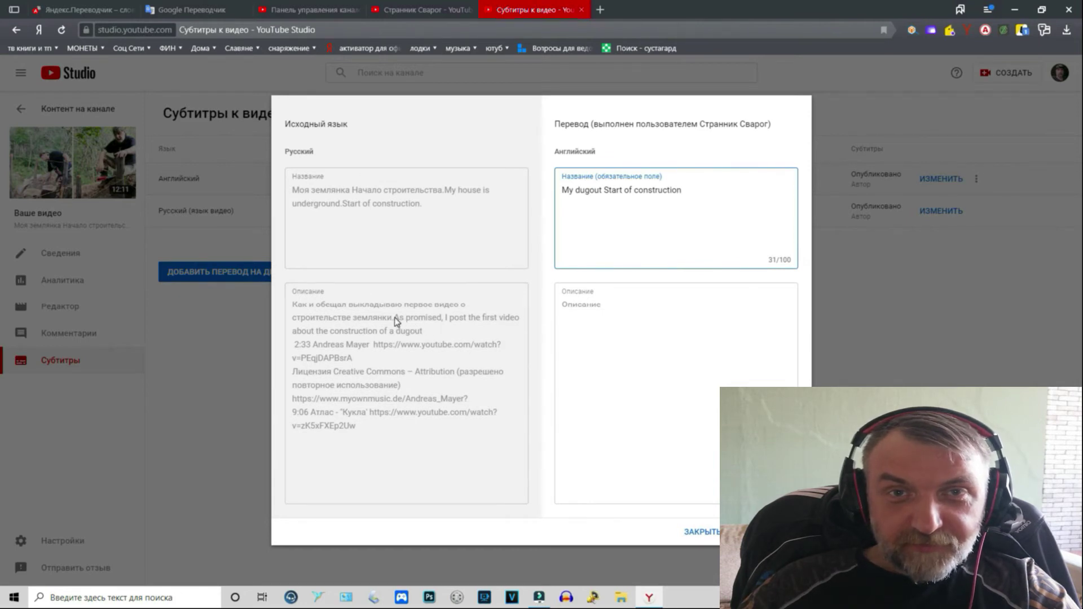
Step: Copy the Russian description sentence "Как и обещал выкладываю первое видео о строительстве землянки" and translate it into English in Yandex Translate
left_click_drag(393, 317, 291, 305)
key("ctrl+c")
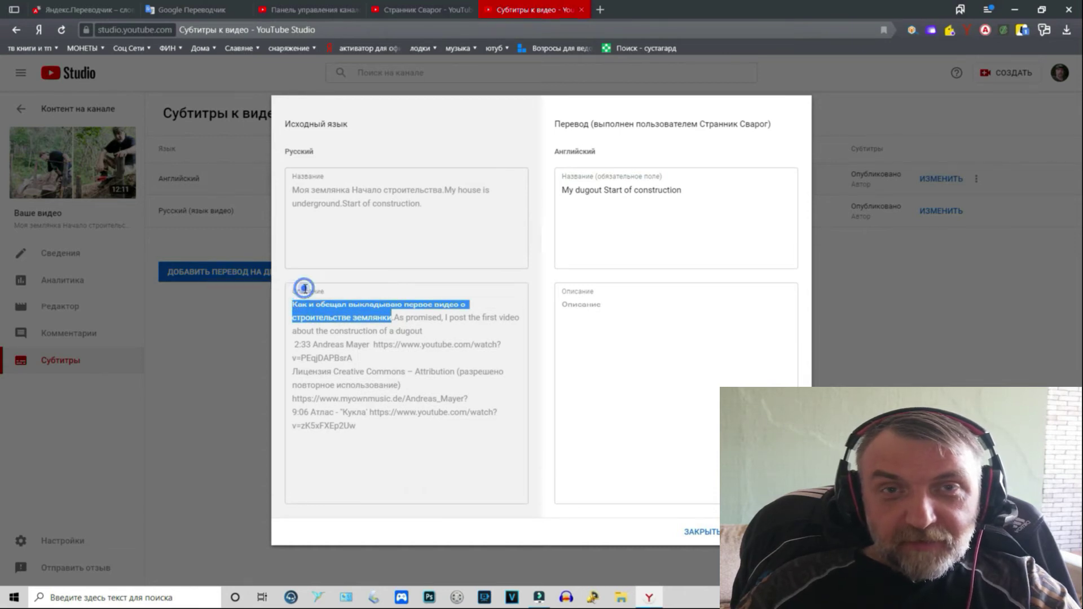
key("ctrl+1")
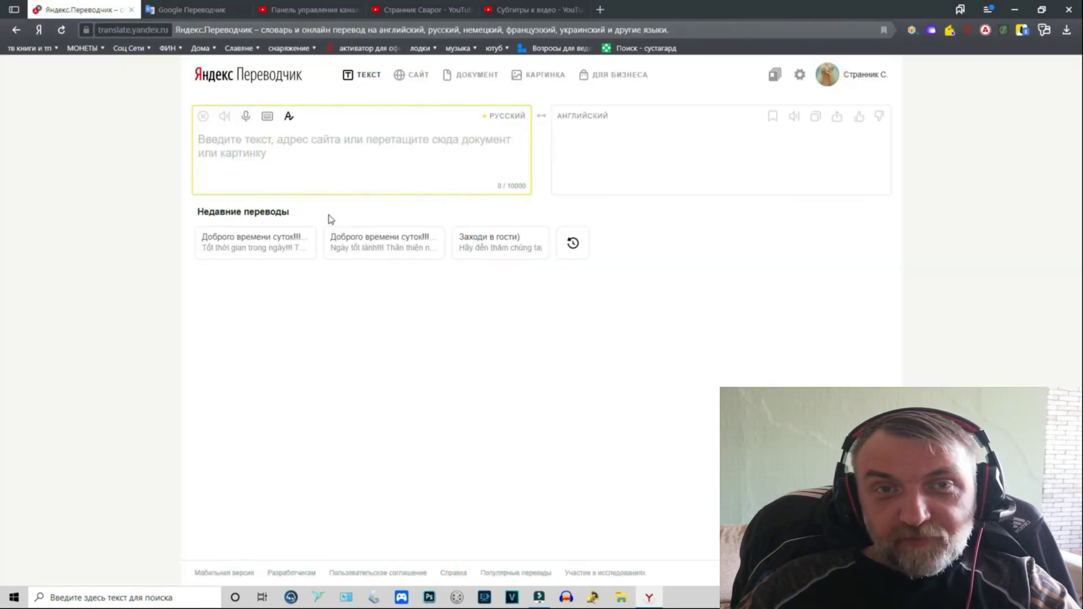
right_click(220, 139)
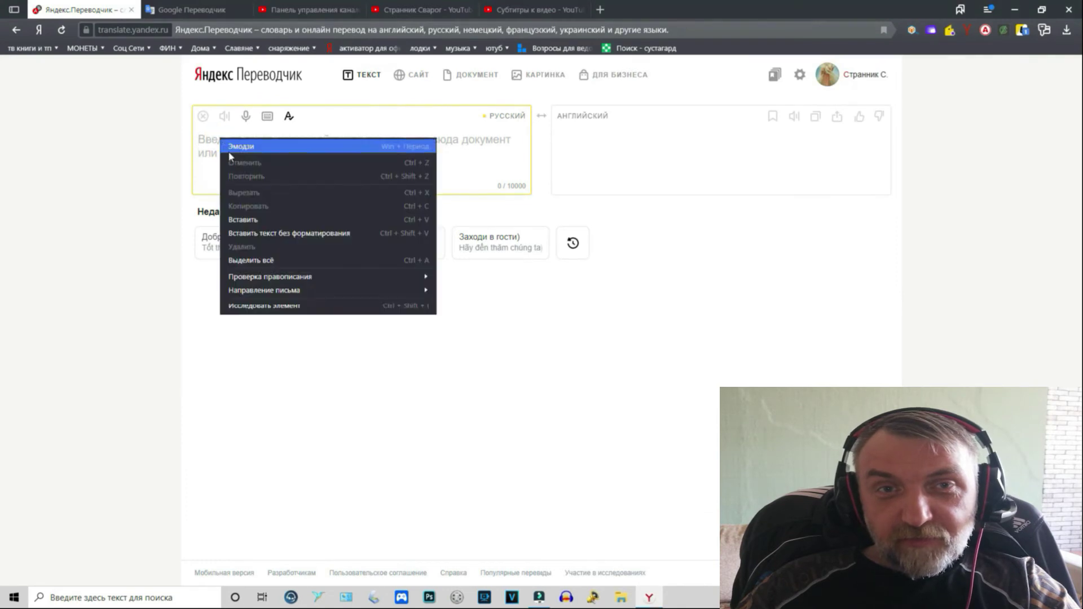
left_click(243, 214)
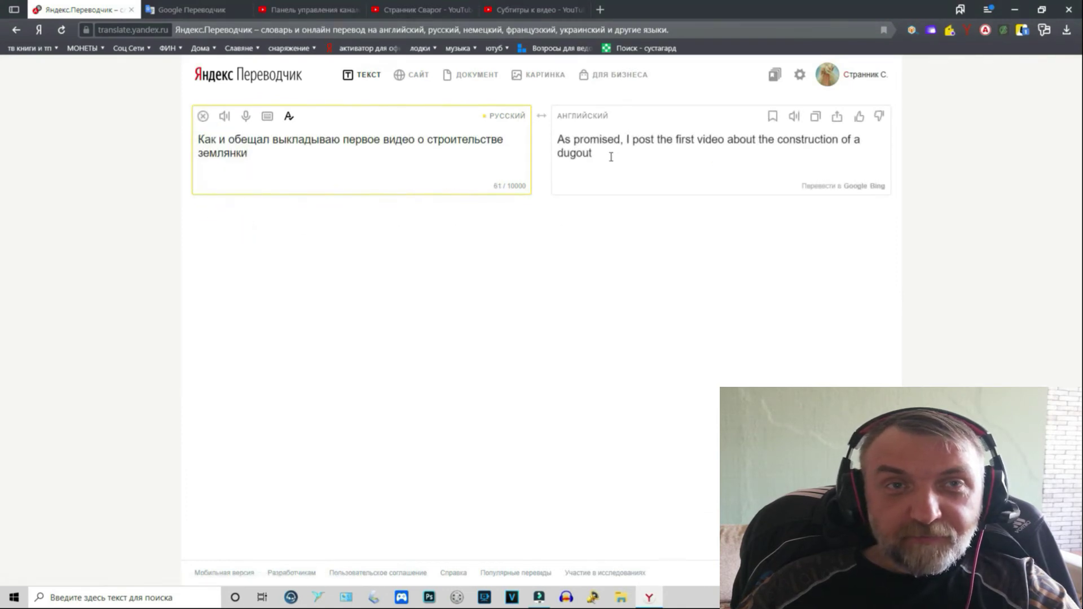
Step: Copy "As promised, I post the first video about the construction of a dugout" and insert it as the English description in YouTube Studio
left_click_drag(609, 153, 558, 140)
key("ctrl+c")
left_click(560, 121)
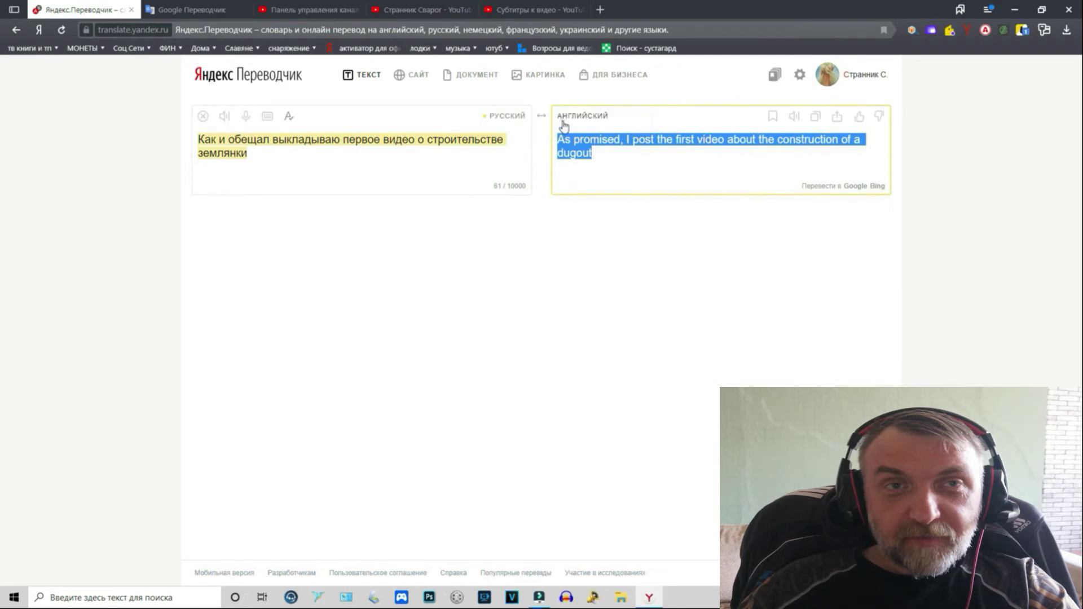
left_click(527, 9)
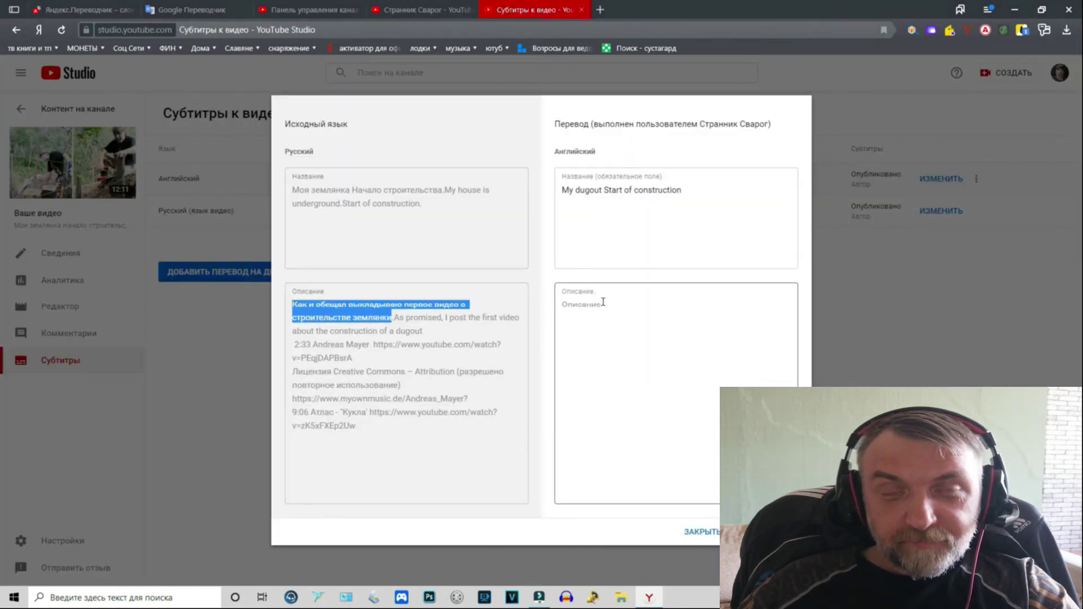
left_click(593, 326)
right_click(593, 326)
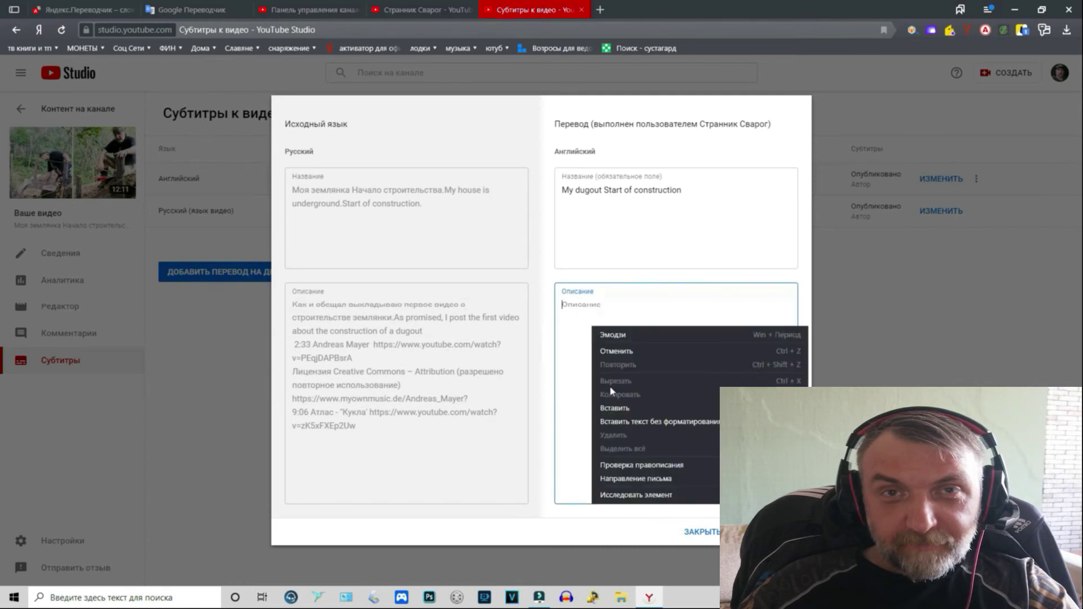
left_click(612, 406)
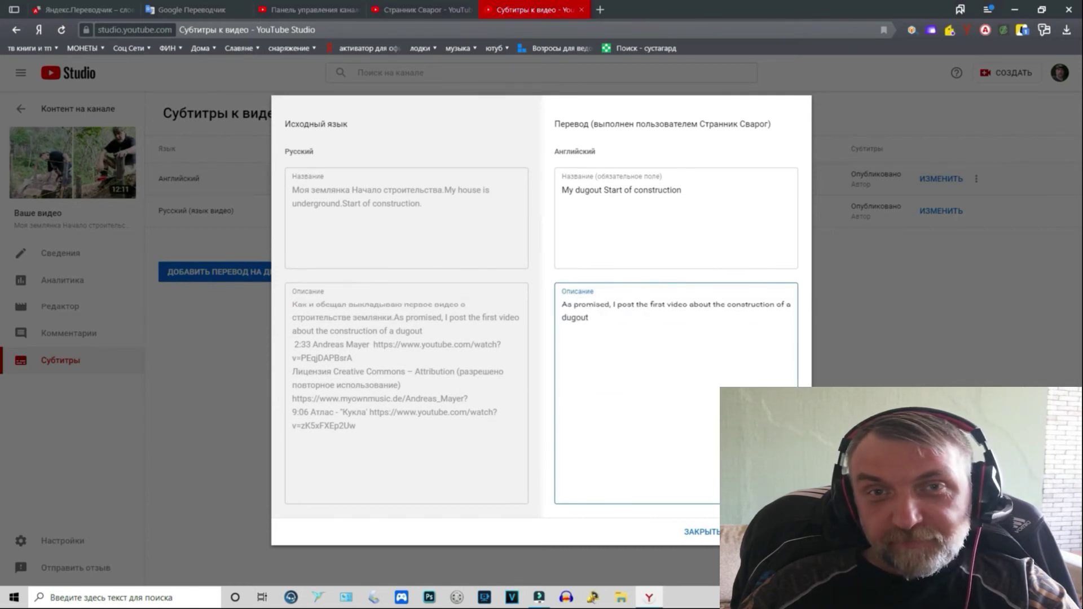
Step: Publish the English title and description, and add German as another translation language for the video
left_click(778, 532)
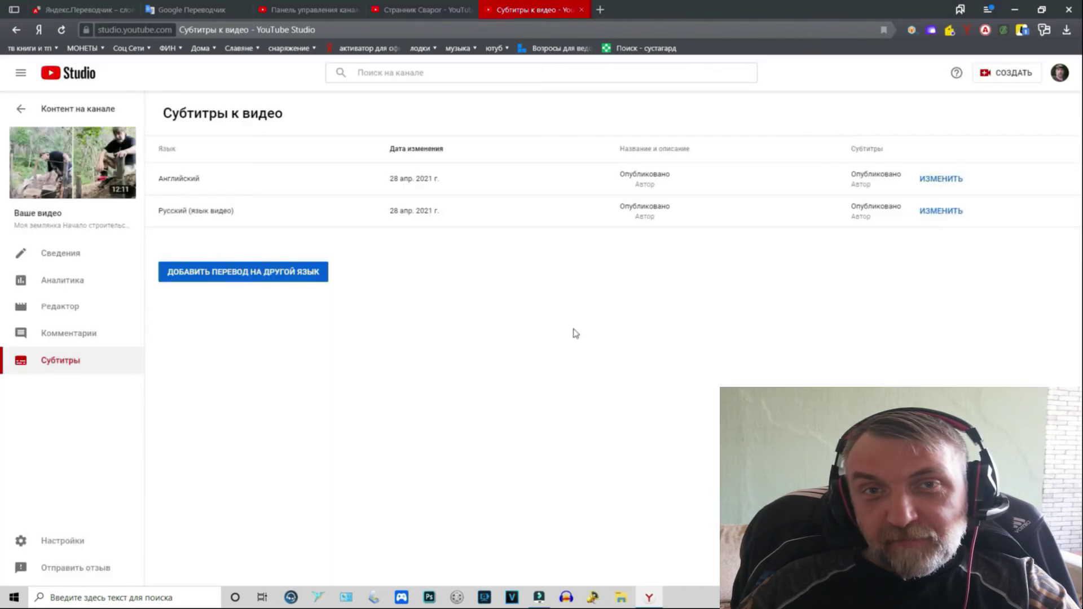
left_click(227, 275)
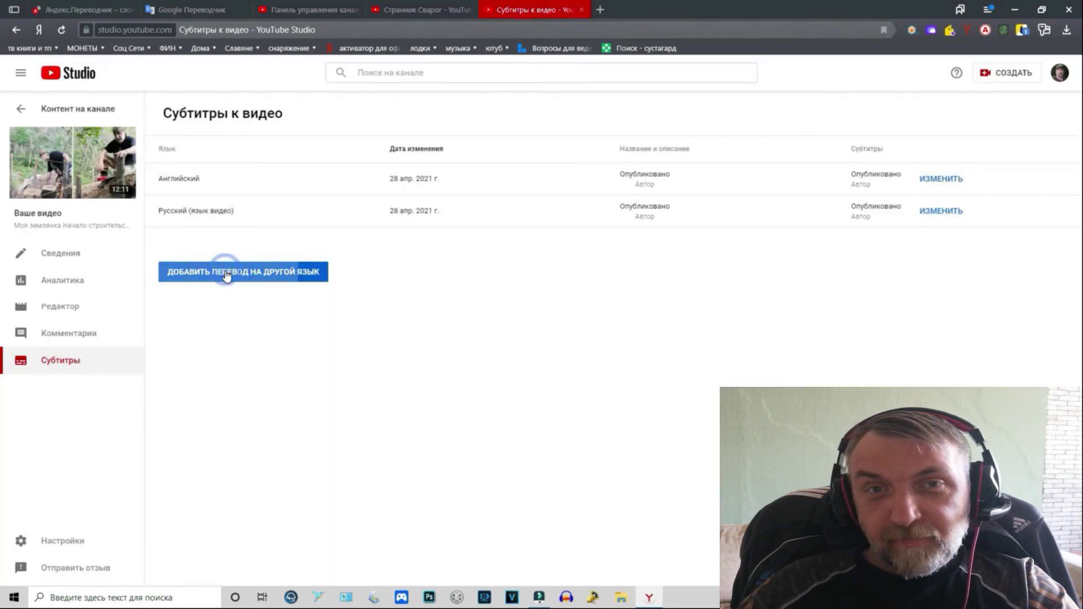
scroll(383, 304, "down", 3)
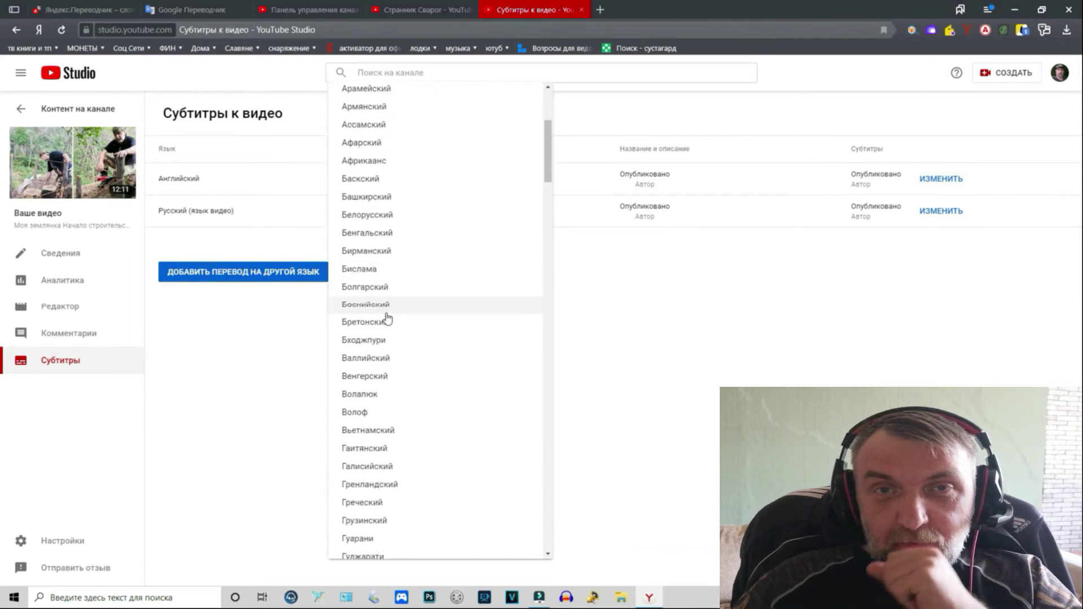
scroll(388, 320, "down", 15)
left_click(363, 392)
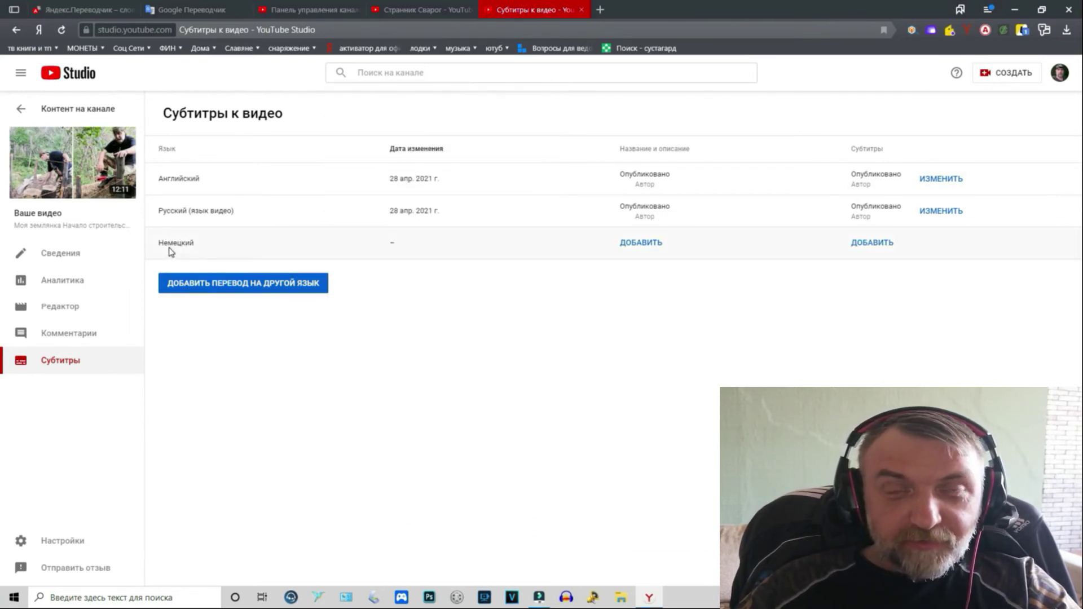
Step: Create German subtitles by automatic translation of the Russian subtitles and publish them
left_click(872, 243)
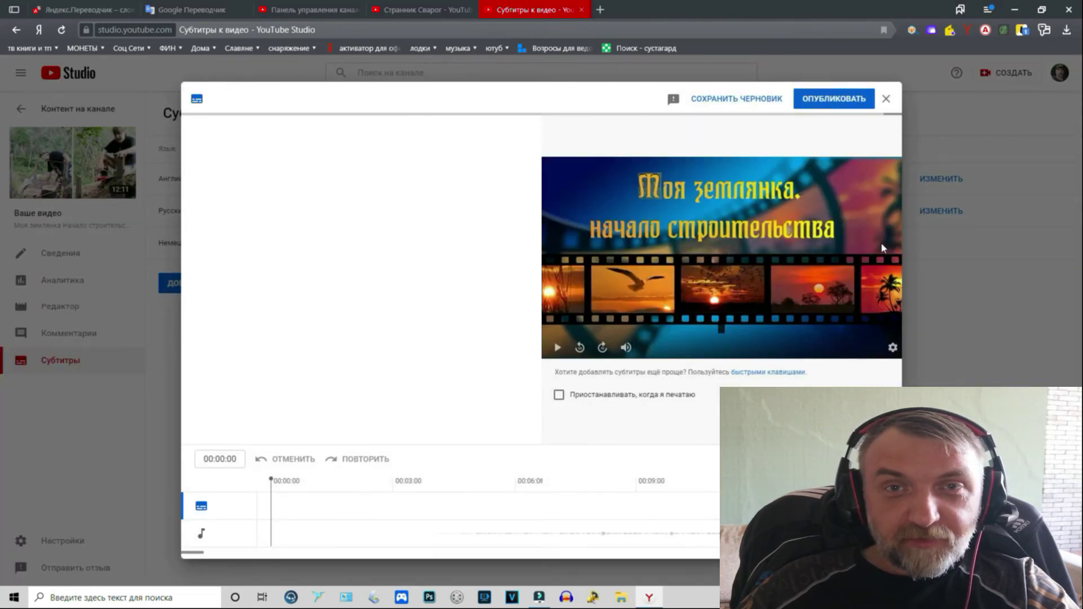
left_click(254, 260)
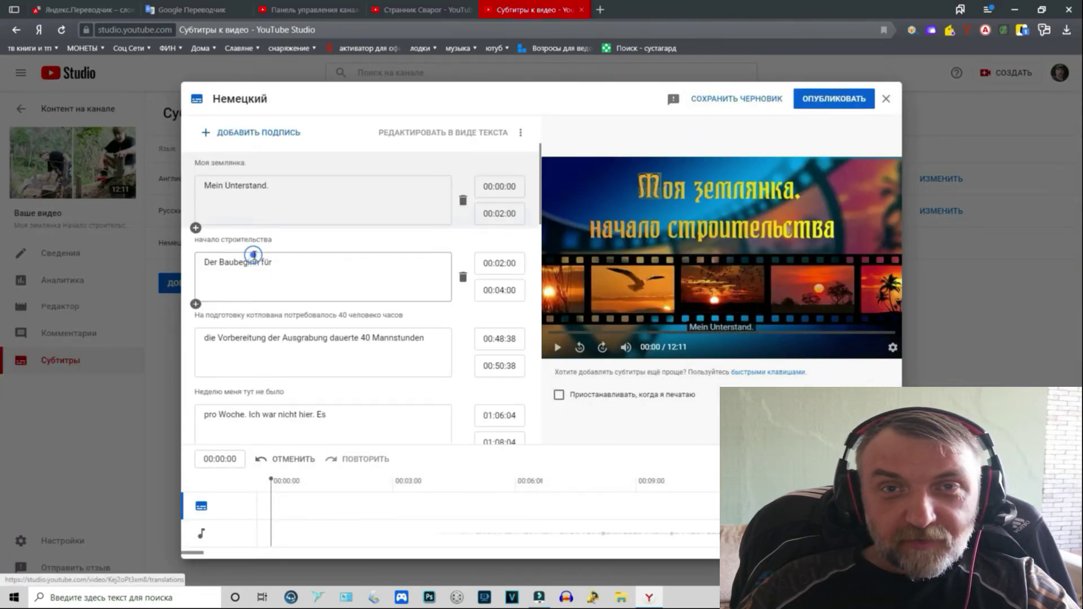
left_click(849, 104)
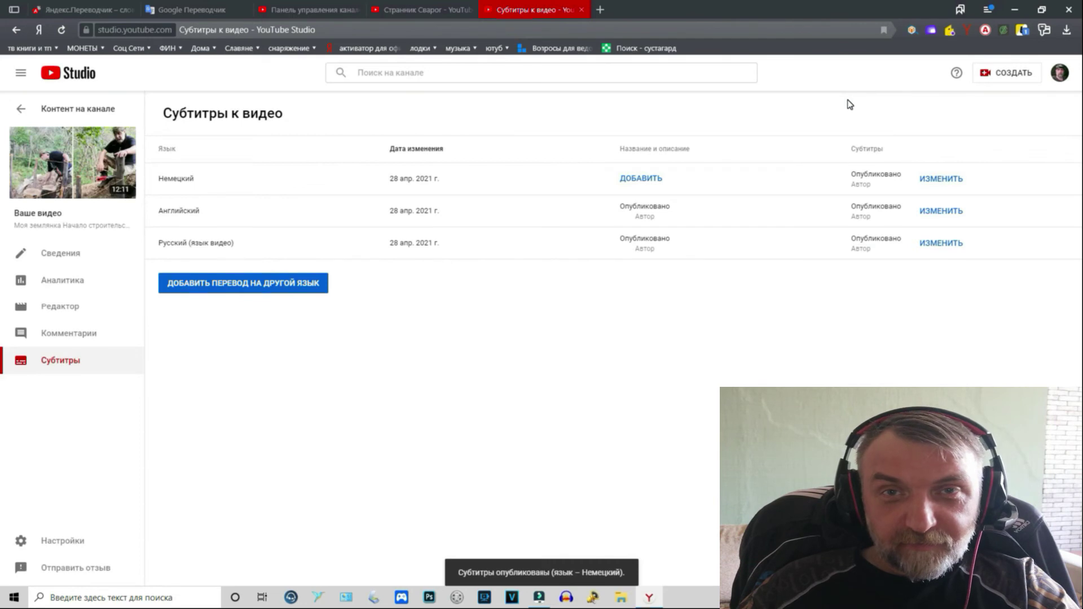
Step: Open the German title and description translation, and translate the Russian title "Моя землянка Начало строительства" into German in Google Translate
left_click(639, 179)
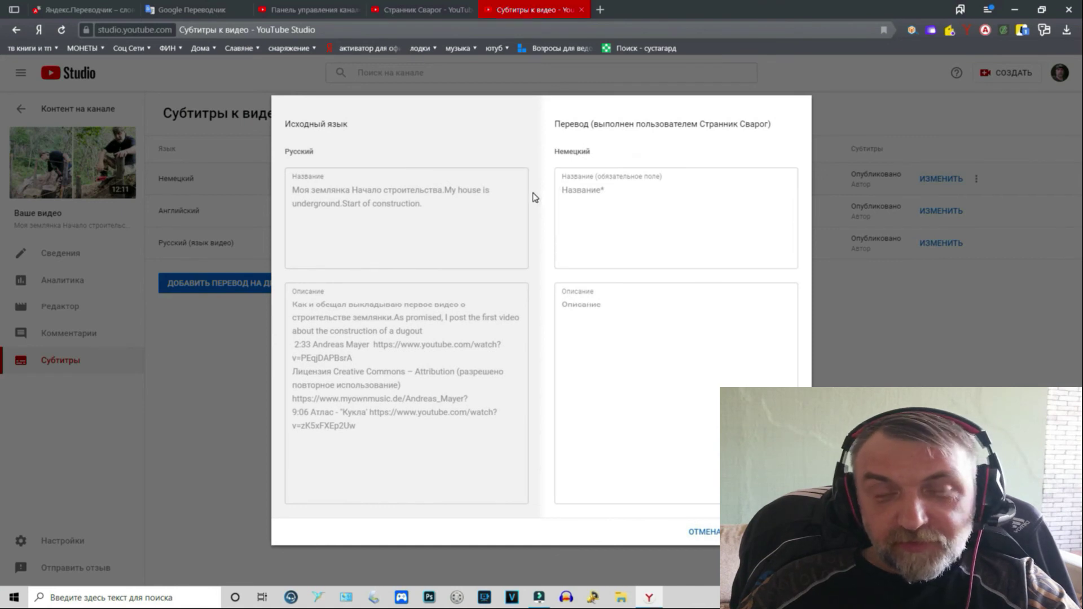
left_click(172, 11)
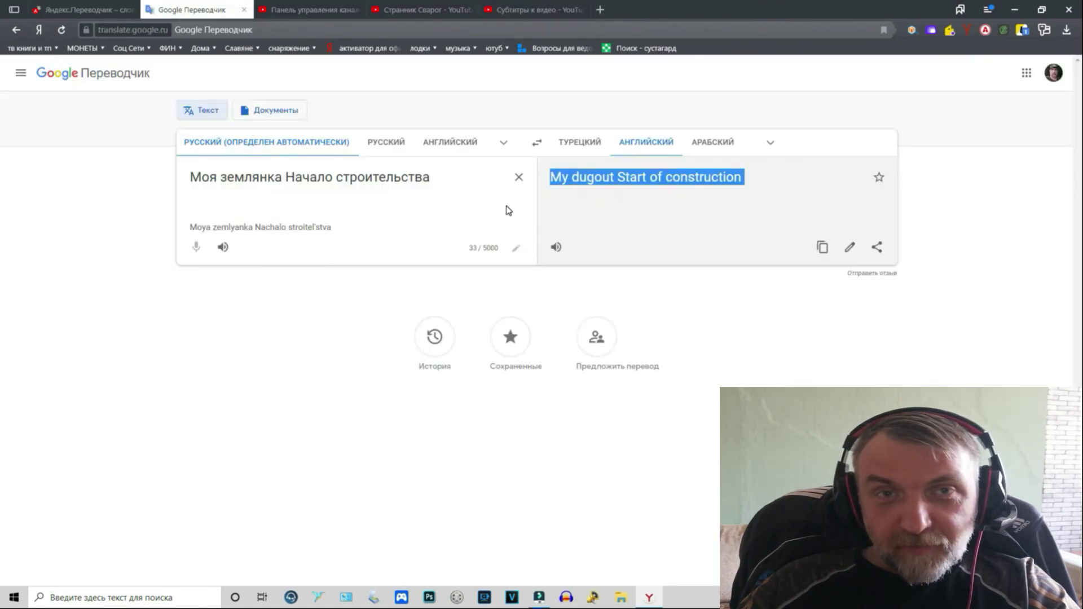
left_click(771, 148)
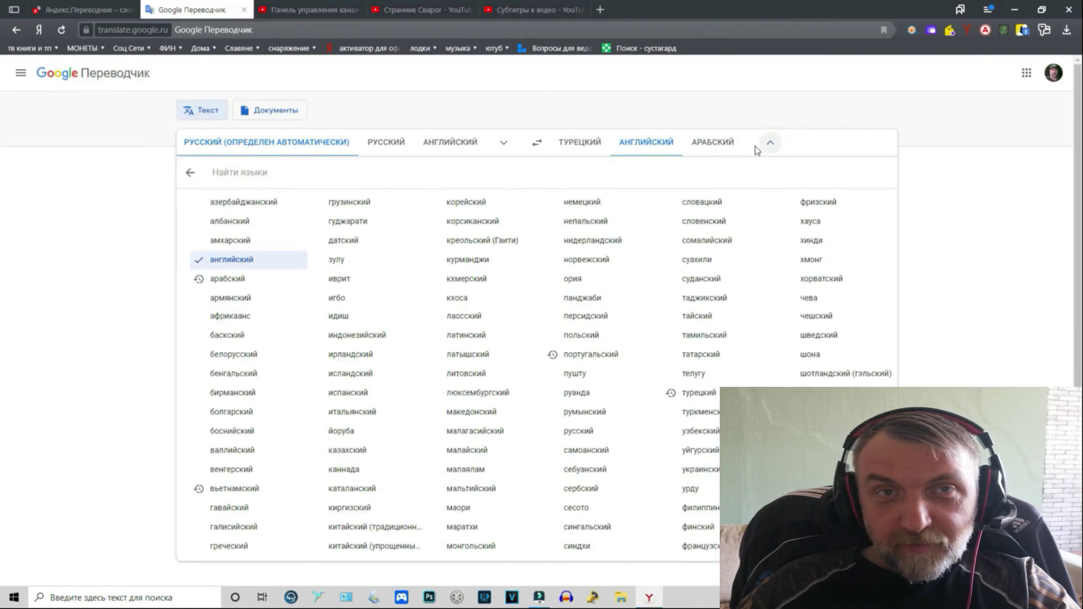
left_click(588, 206)
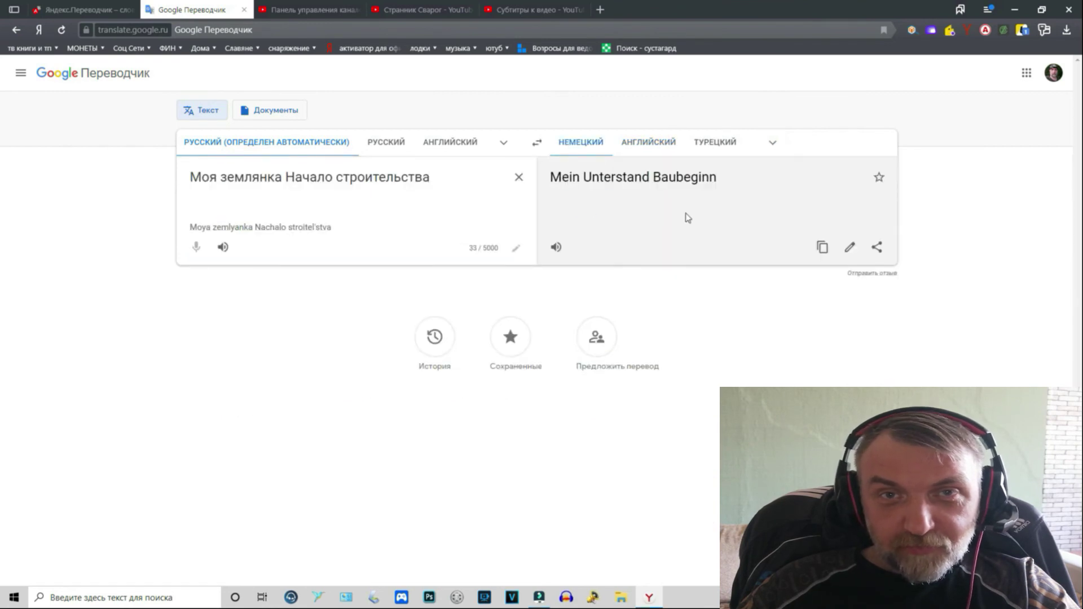
Step: Copy the translation "Mein Unterstand Baubeginn" and insert it as the German title in YouTube Studio
left_click_drag(712, 176, 551, 177)
key("ctrl+c")
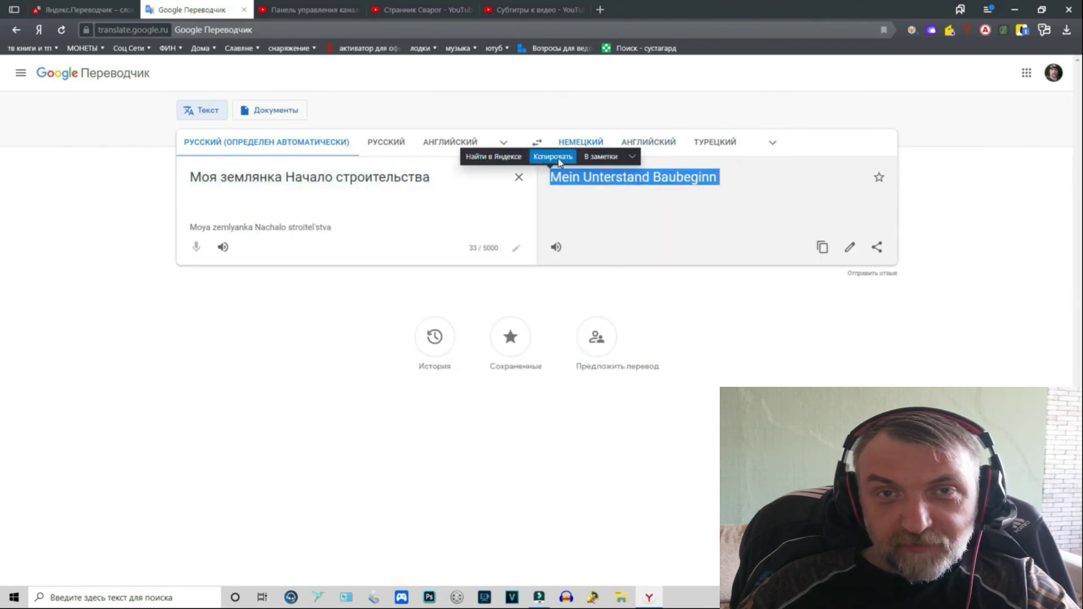
left_click(555, 156)
left_click(517, 11)
left_click(589, 189)
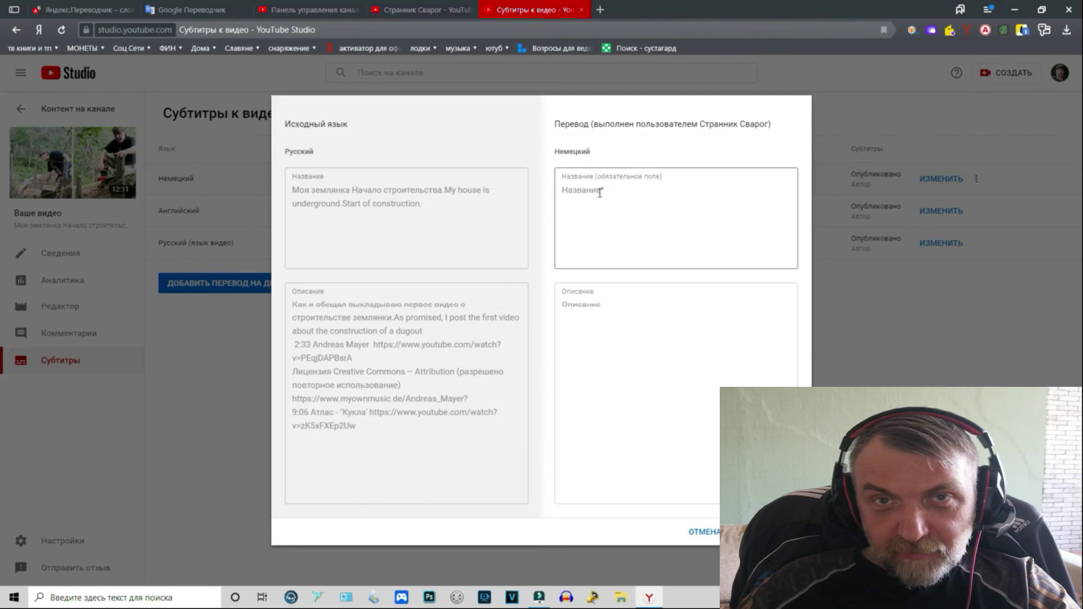
right_click(599, 199)
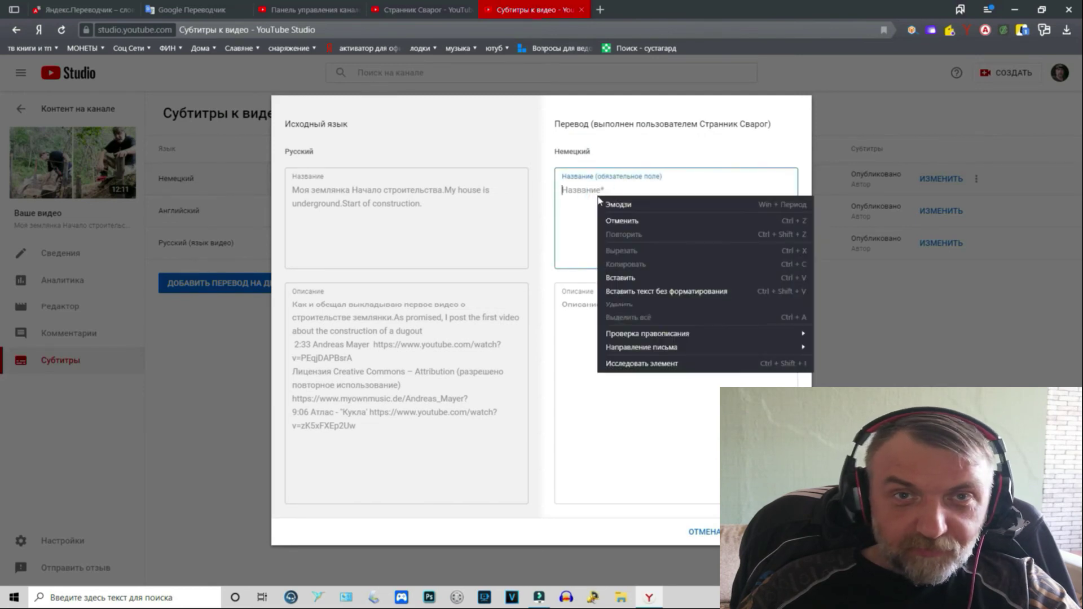
left_click(613, 276)
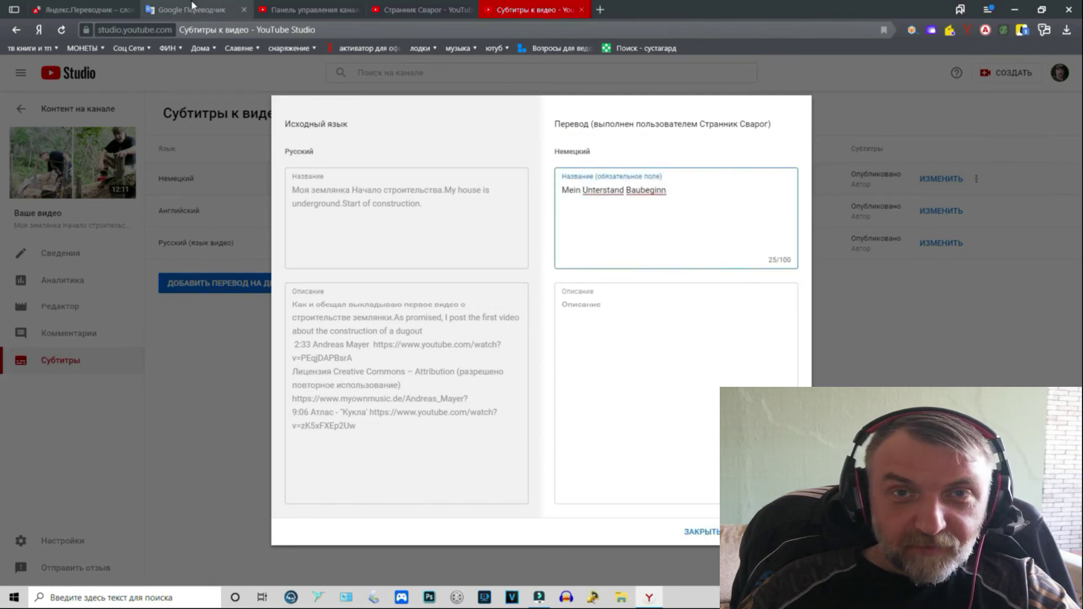
Step: Translate the Russian description sentence "Как и обещал выкладываю первое видео о строительстве землянки" into German in Yandex Translate
left_click(67, 9)
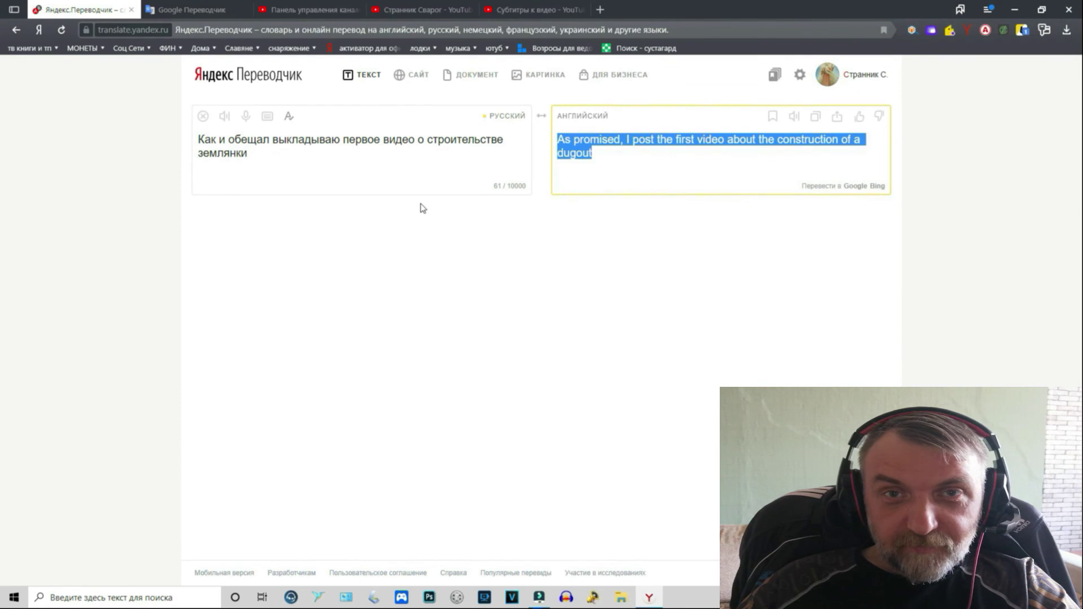
left_click(581, 115)
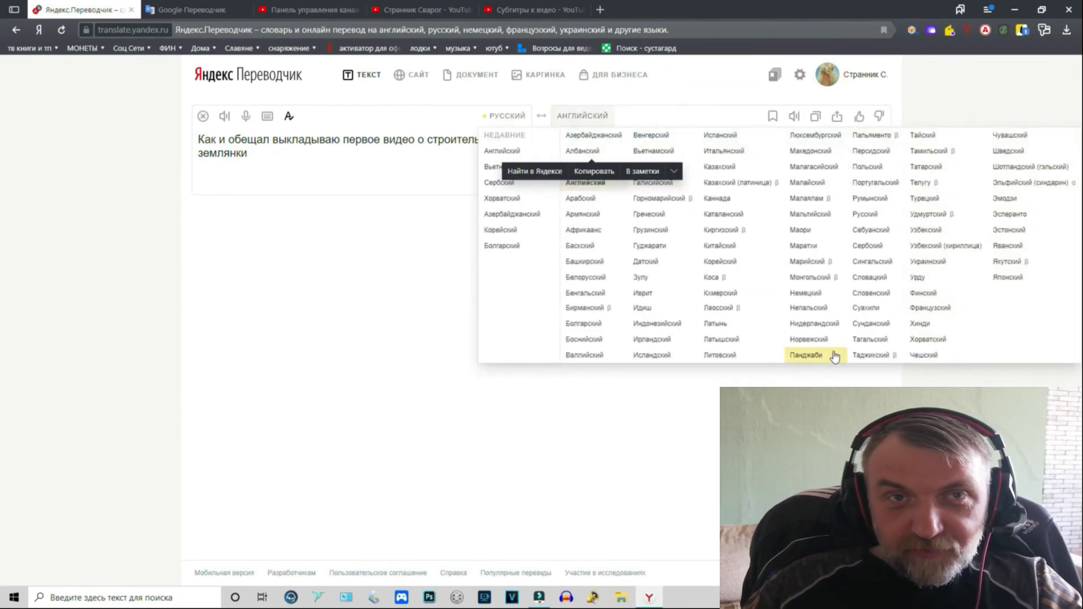
left_click(811, 298)
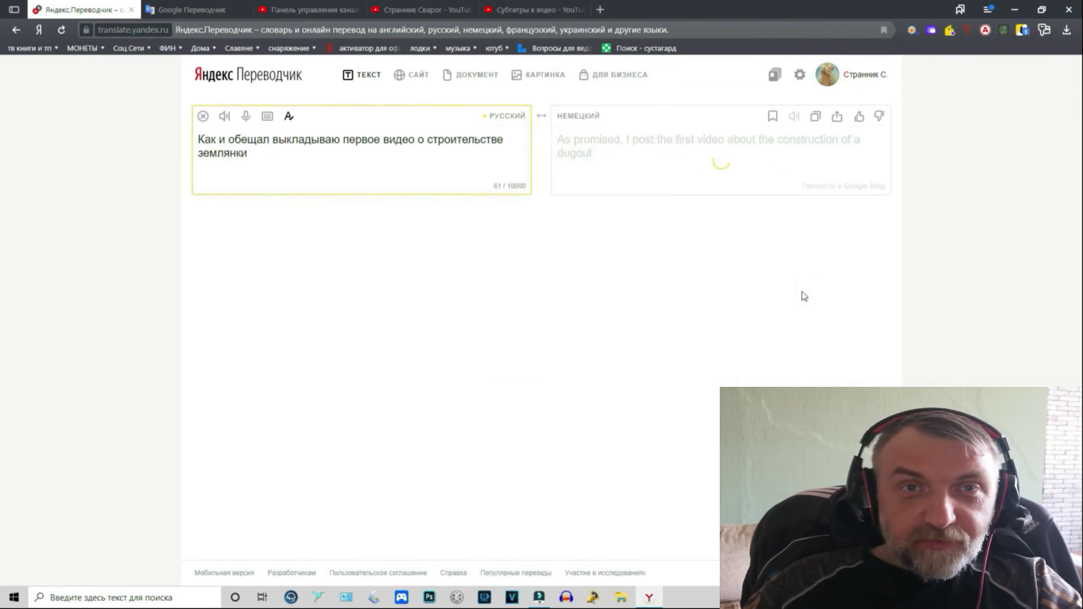
Step: Copy "Wie versprochen, legte das erste Video über den Bau der Erde" and insert it as the German description in YouTube Studio
triple_click(881, 140)
key("ctrl+c")
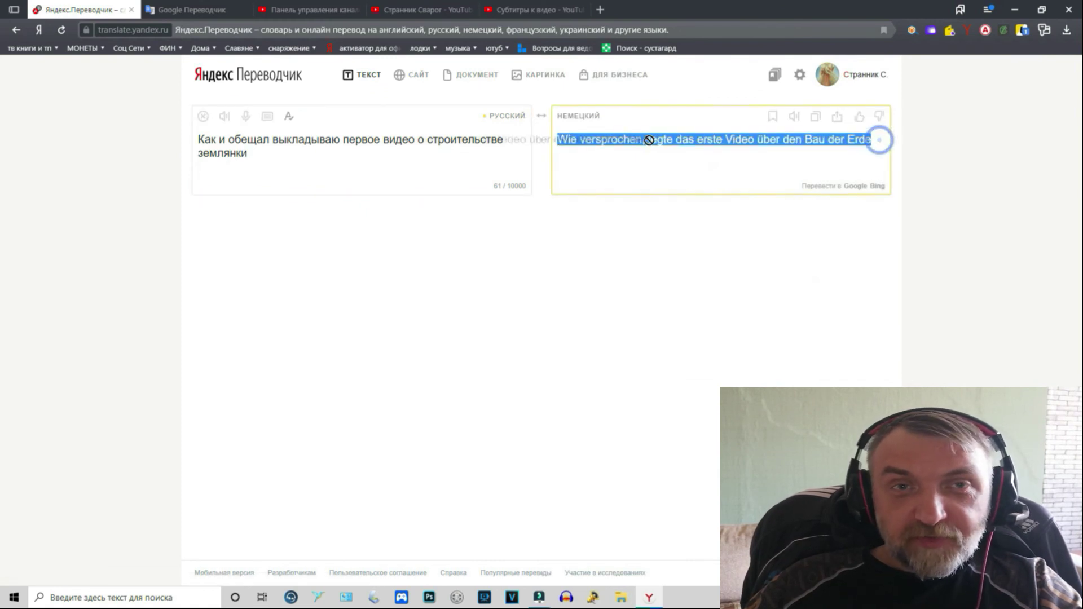
right_click(647, 139)
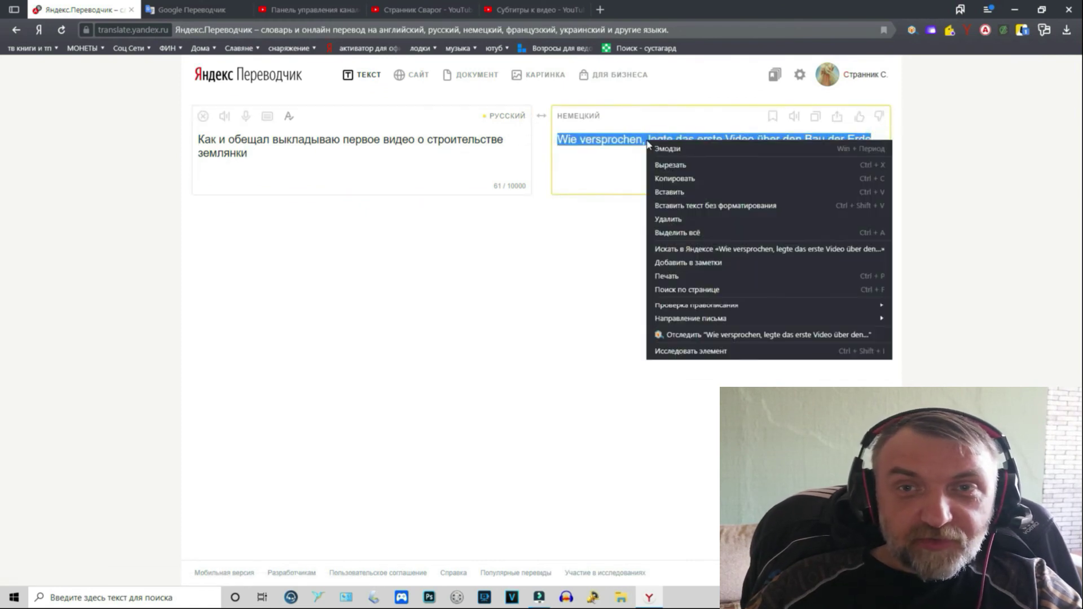
left_click(665, 180)
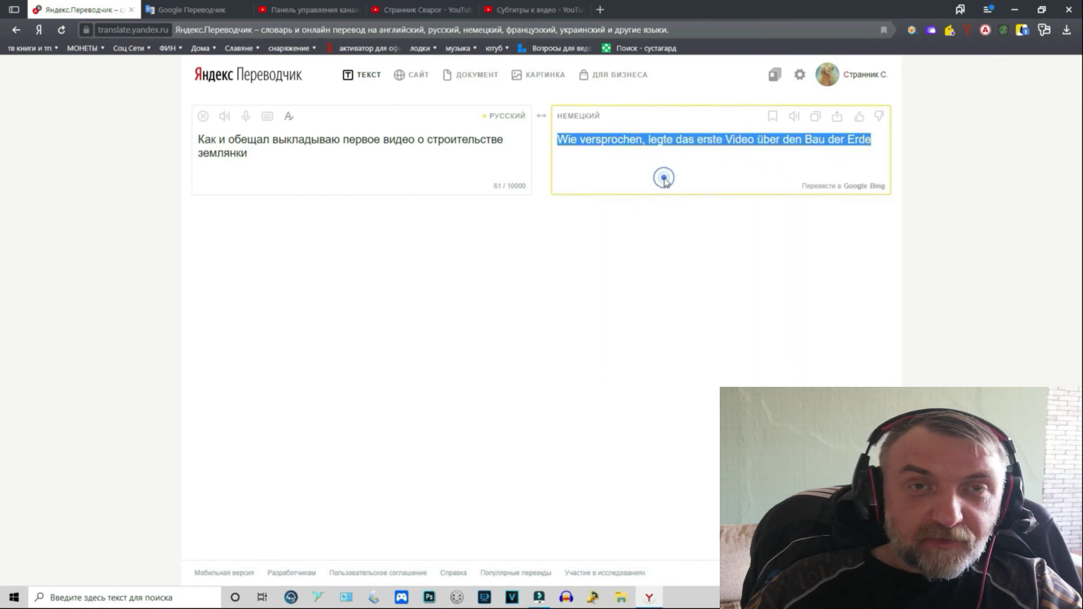
left_click(522, 11)
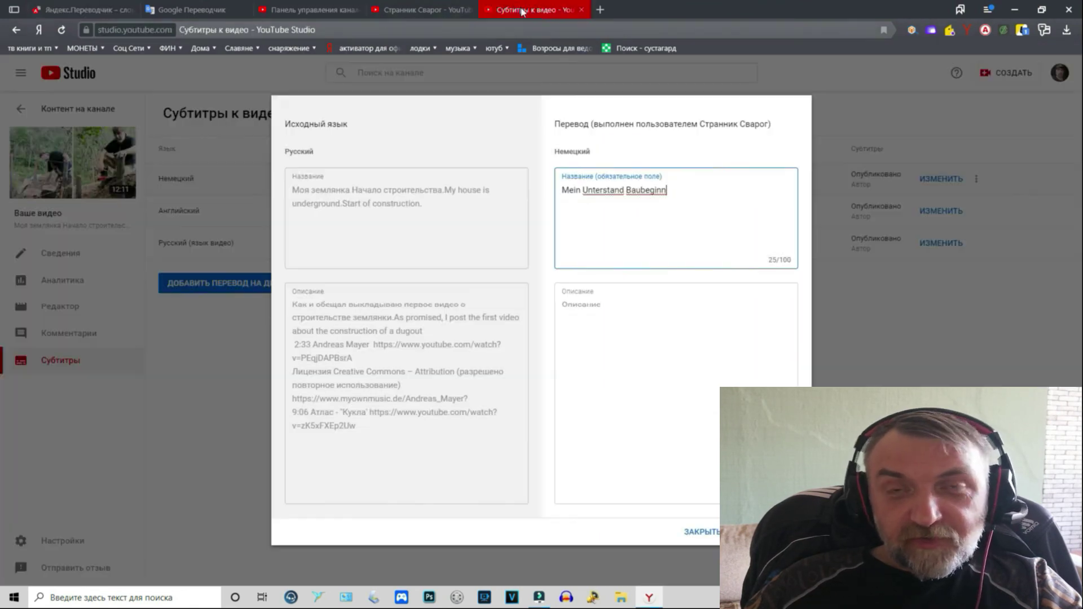
left_click(592, 316)
right_click(608, 320)
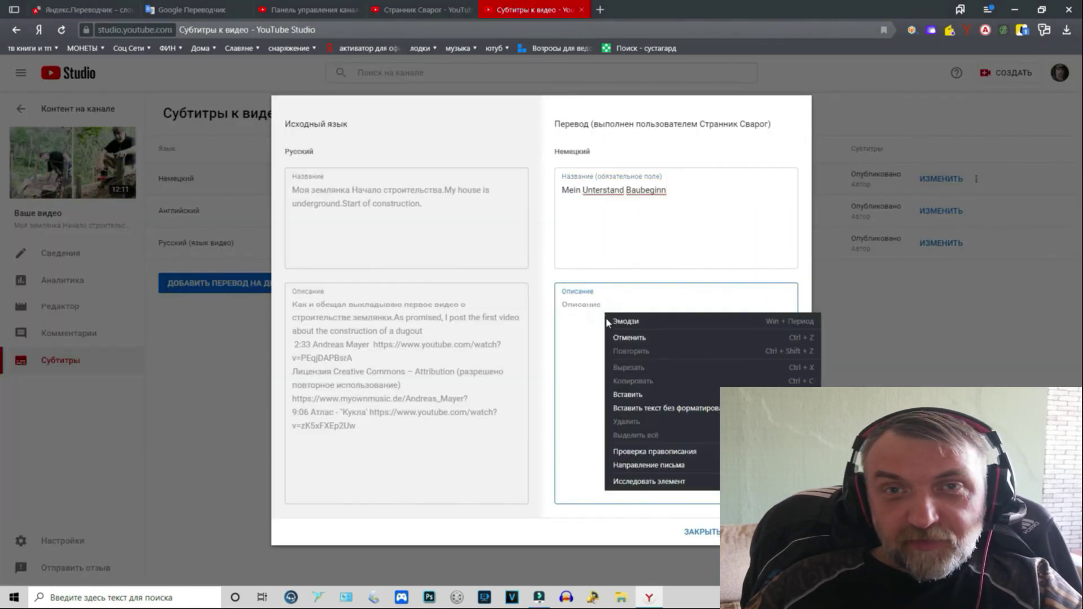
left_click(618, 394)
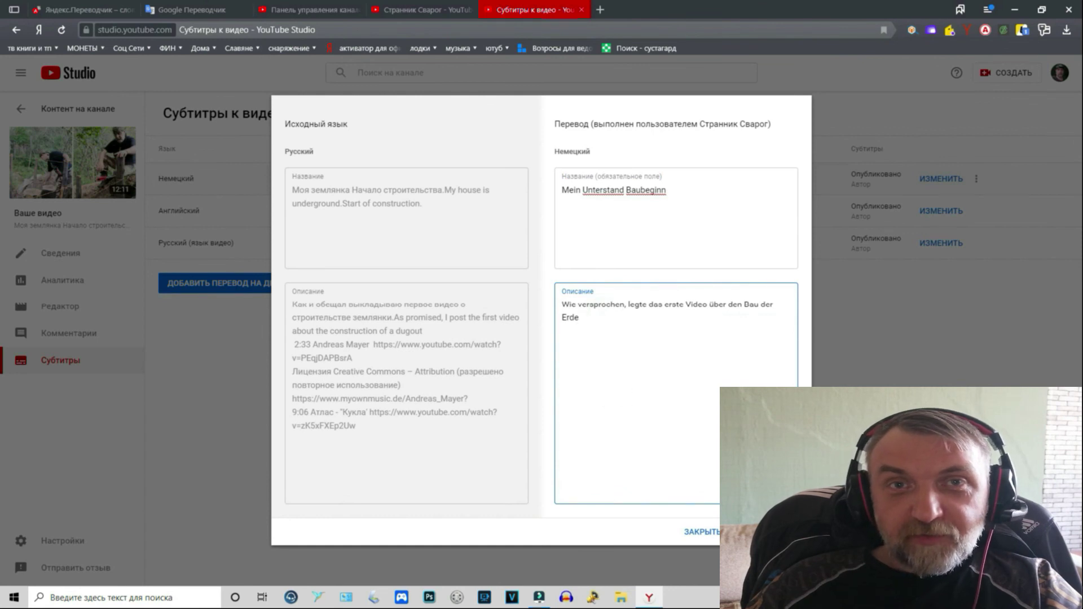